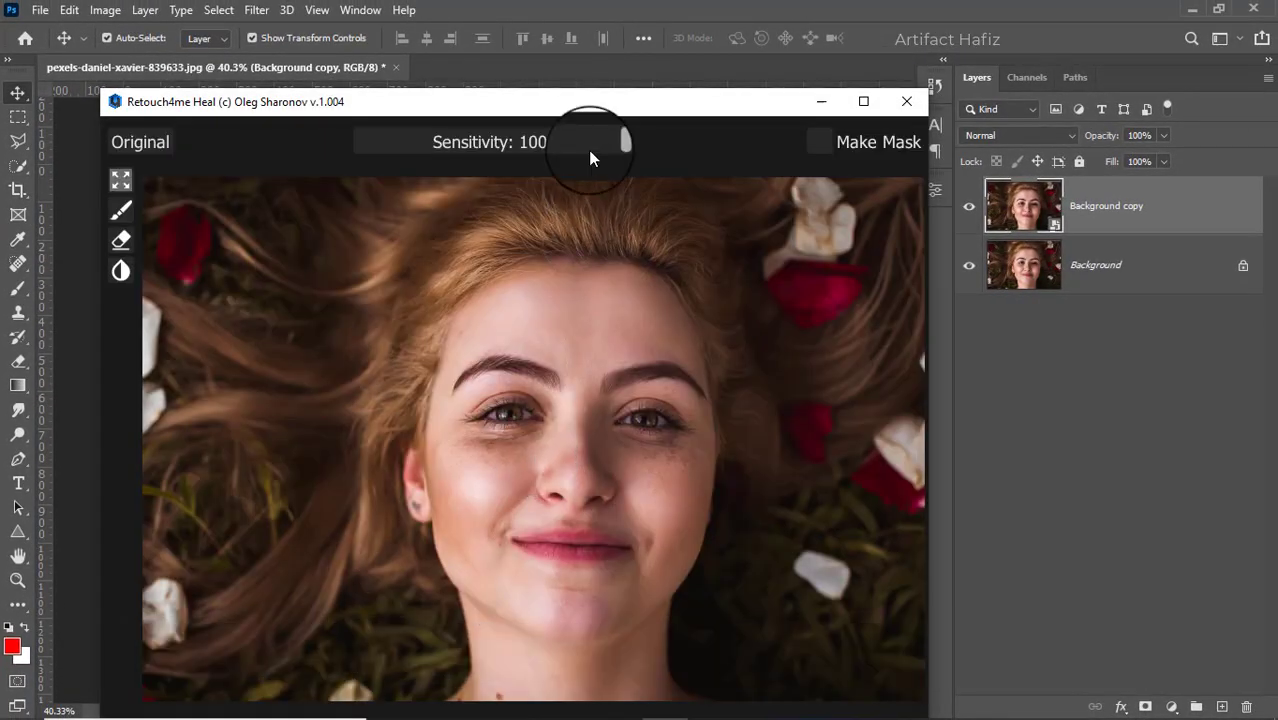
- Try lower sensitivity levels in Retouch4me Heal, then apply the filter to the Background copy with Sensitivity at 100
left_click_drag(589, 101, 585, 37)
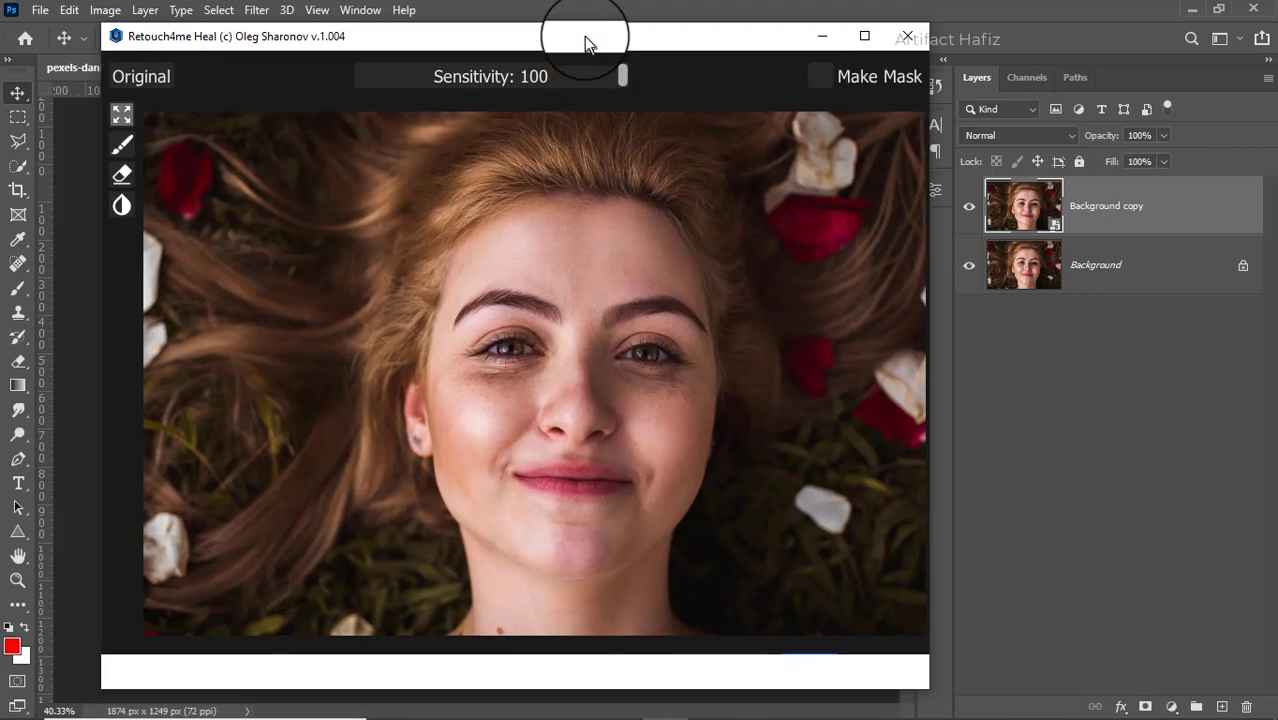
left_click_drag(617, 78, 527, 95)
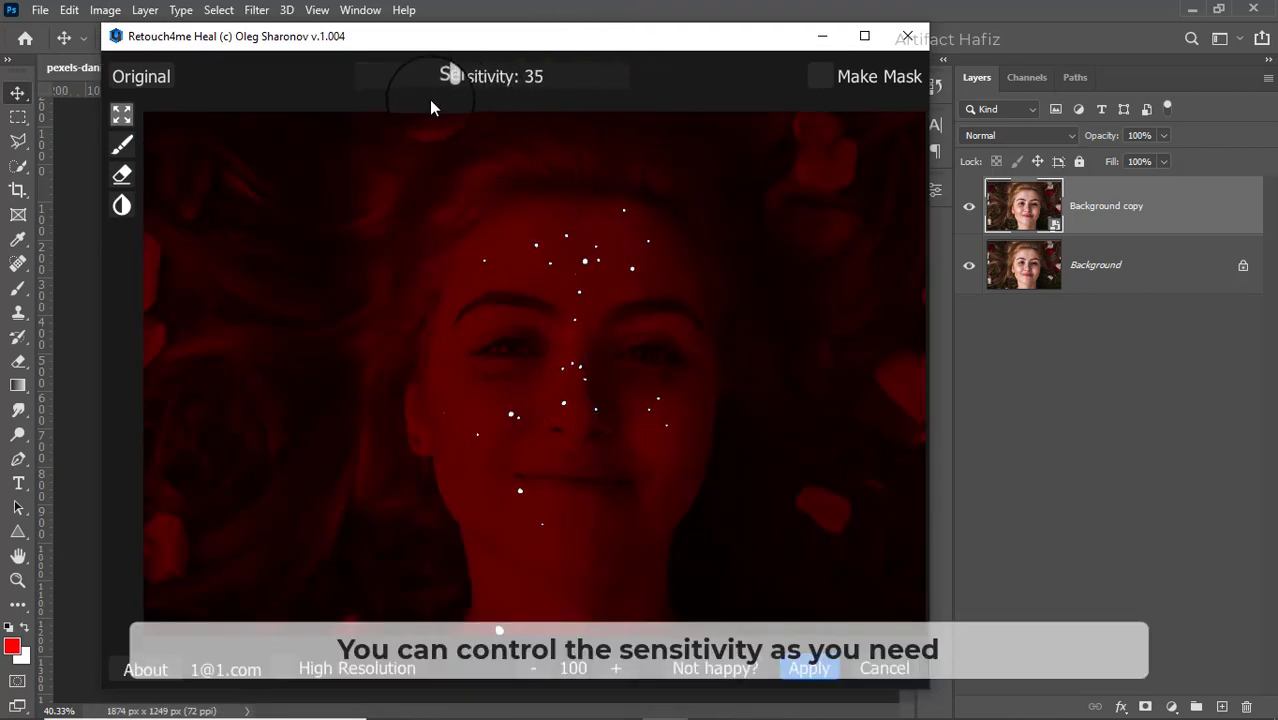
left_click_drag(392, 104, 669, 86)
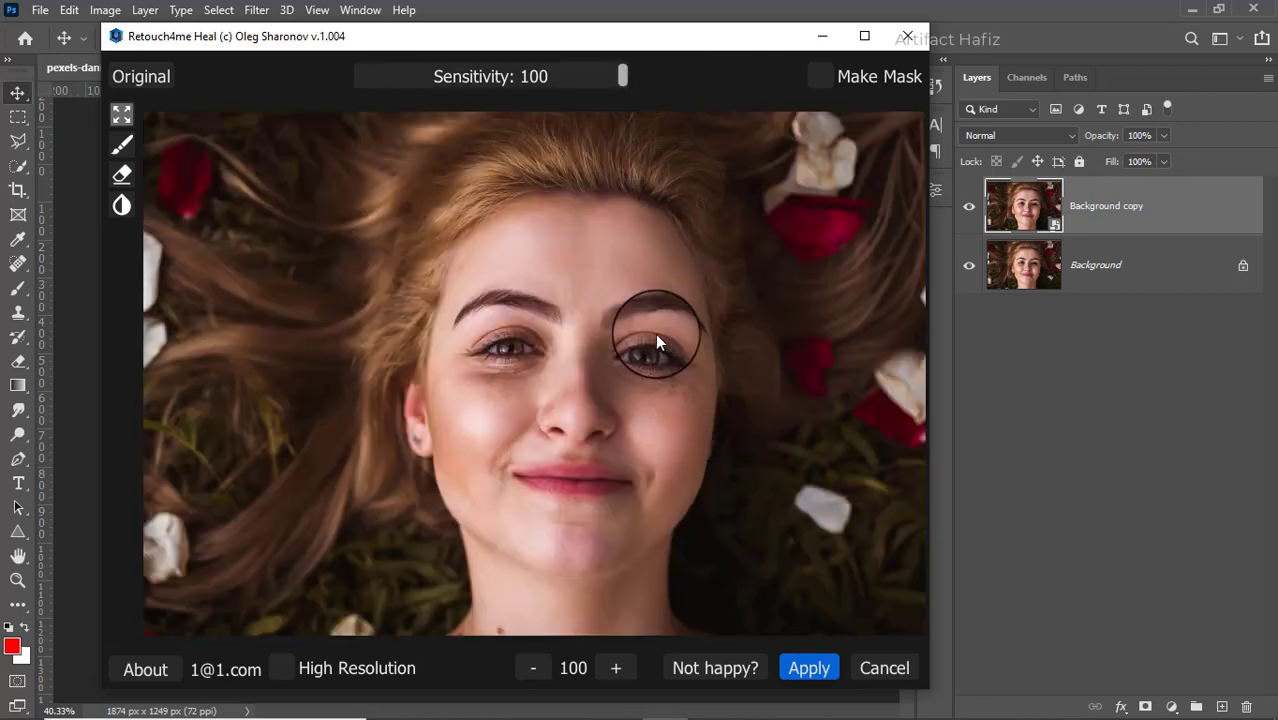
left_click(809, 669)
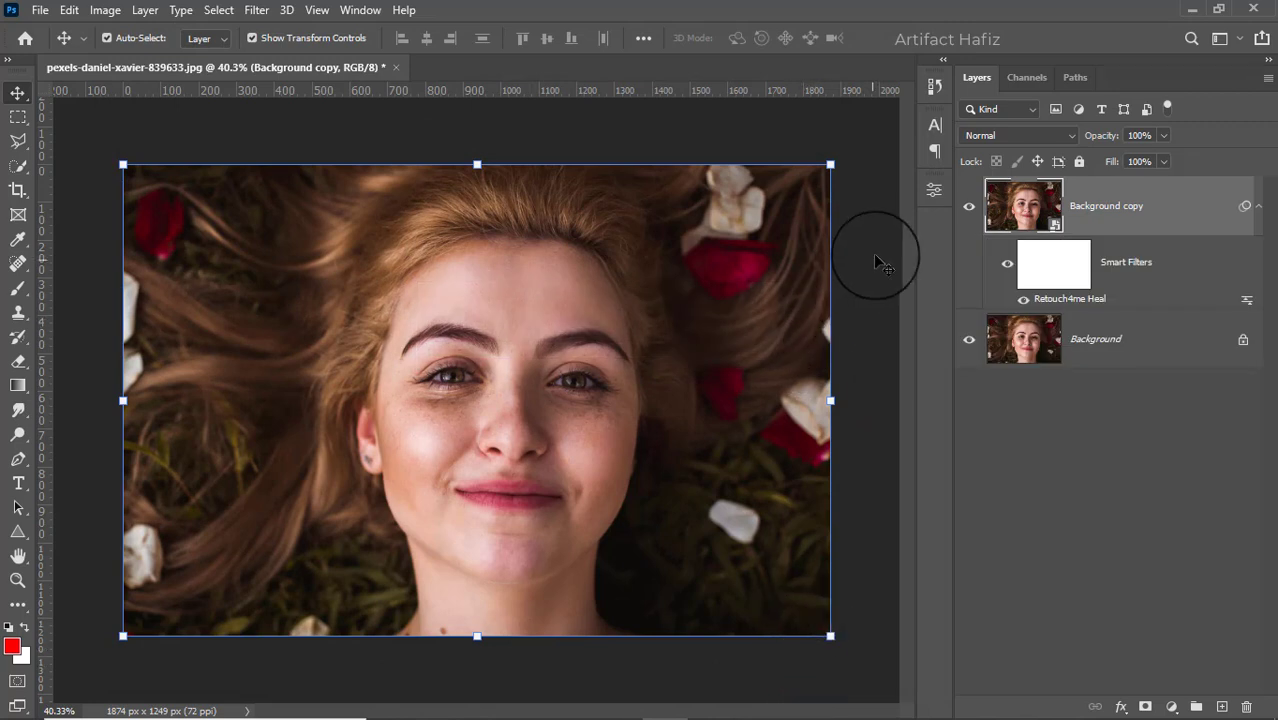
- Compare the face before and after healing by toggling the visibility of the Background copy layer, including a close-up
left_click(968, 209)
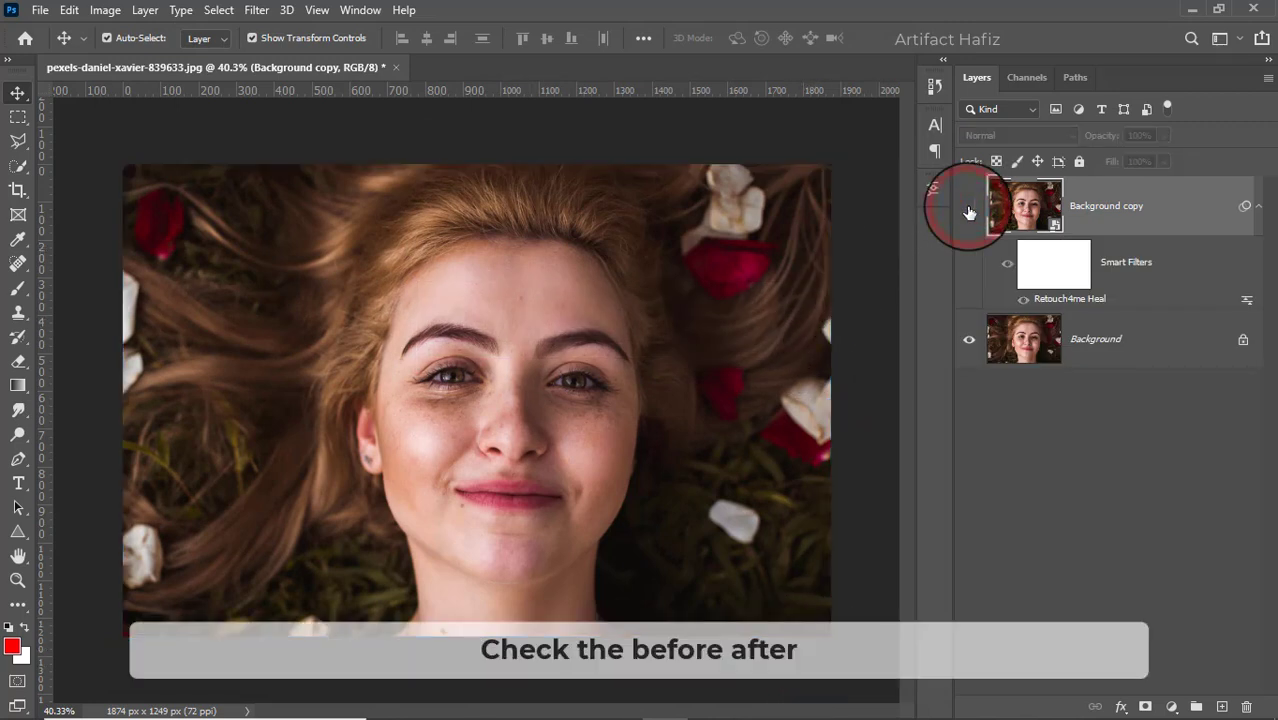
left_click(968, 209)
left_click(968, 209)
left_click(968, 209)
scroll(525, 445, "up", 2)
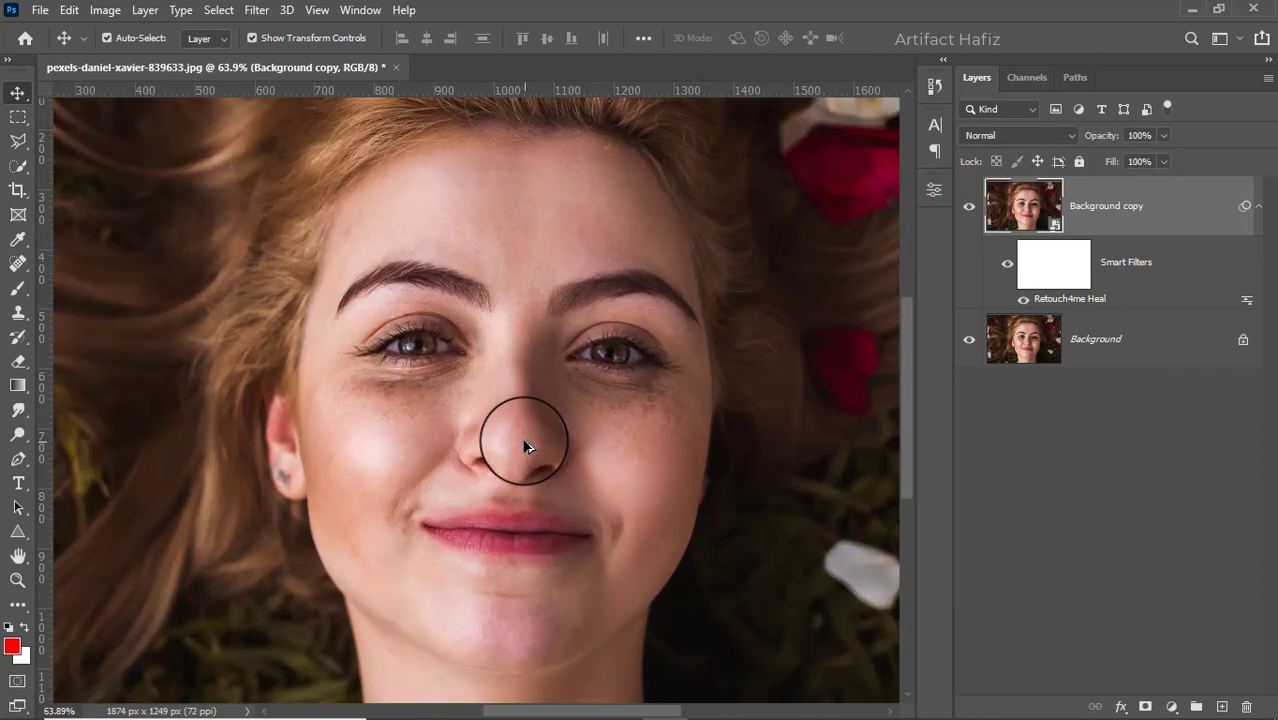
scroll(525, 445, "up", 1)
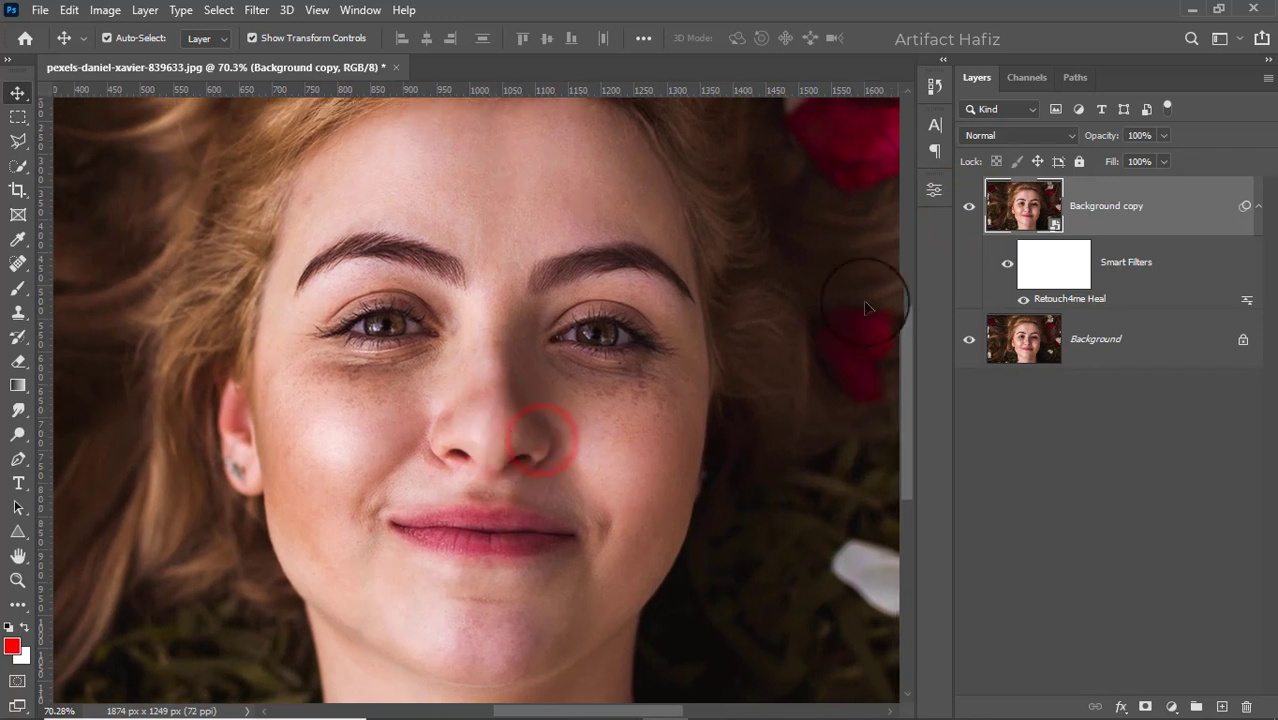
left_click(969, 209)
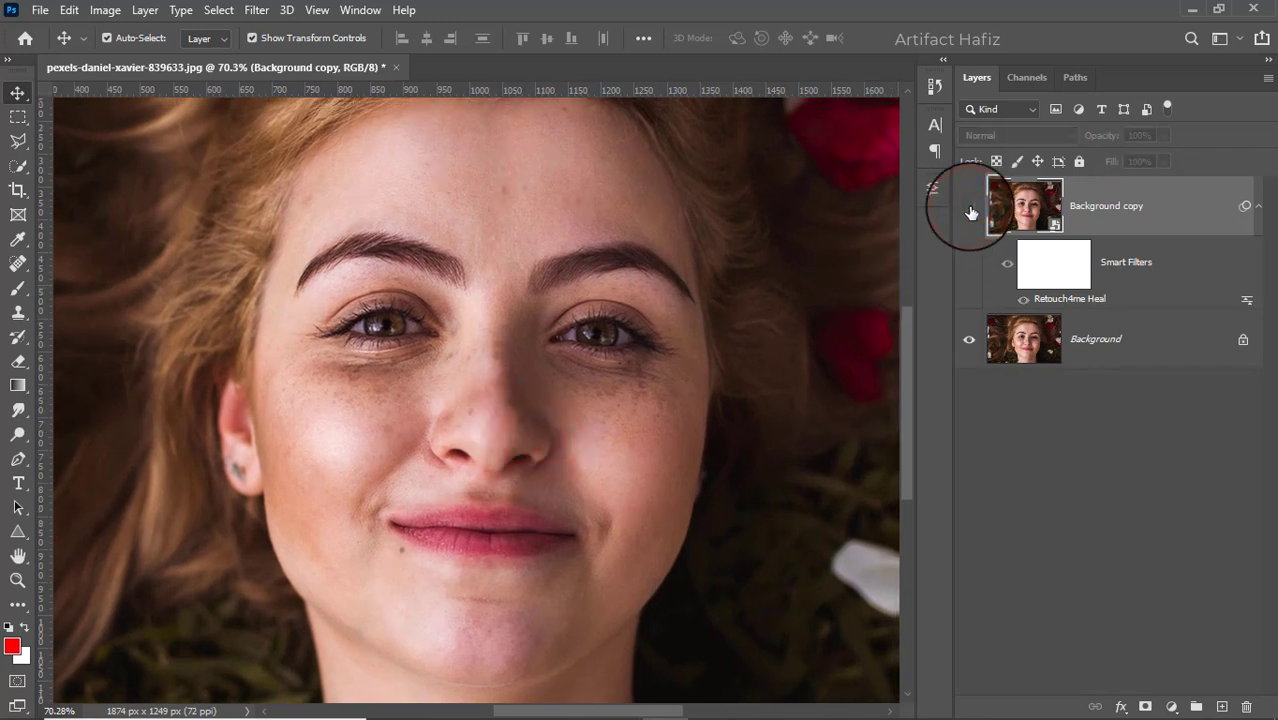
left_click(969, 209)
left_click(969, 209)
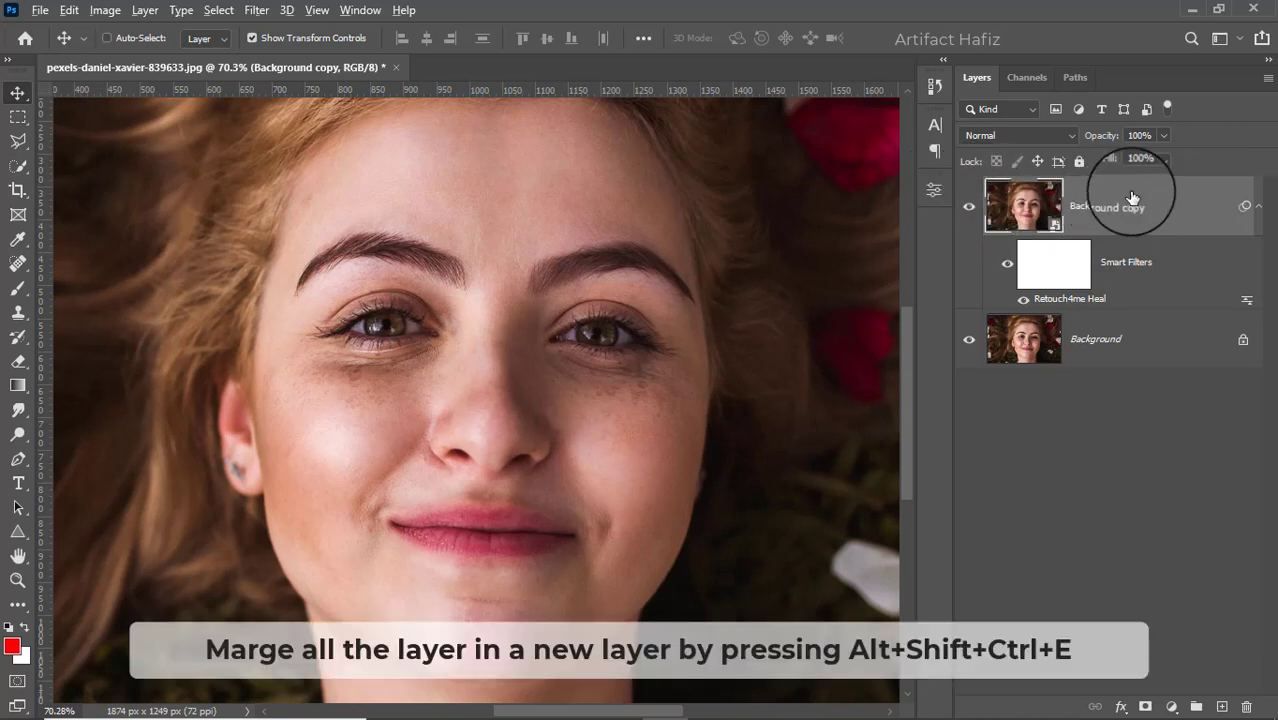
- Stamp all visible layers into a new layer and convert it for smart filters
key("ctrl+alt+shift+e")
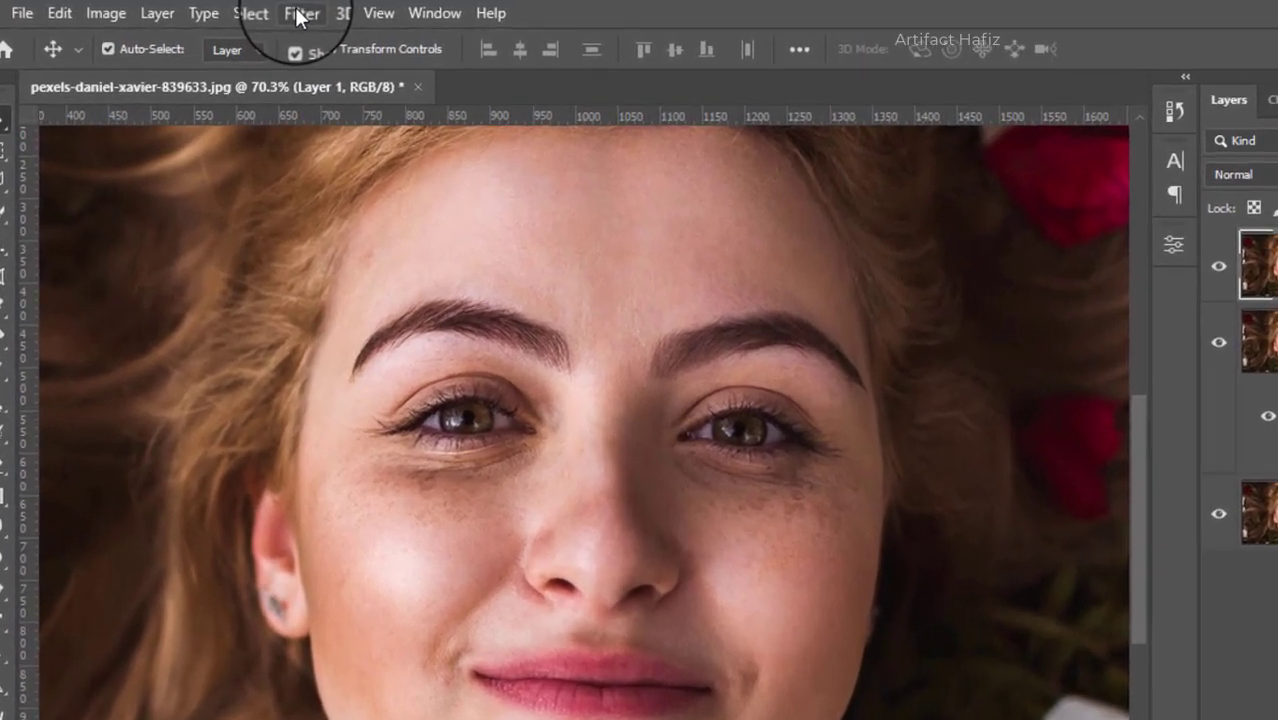
left_click(265, 10)
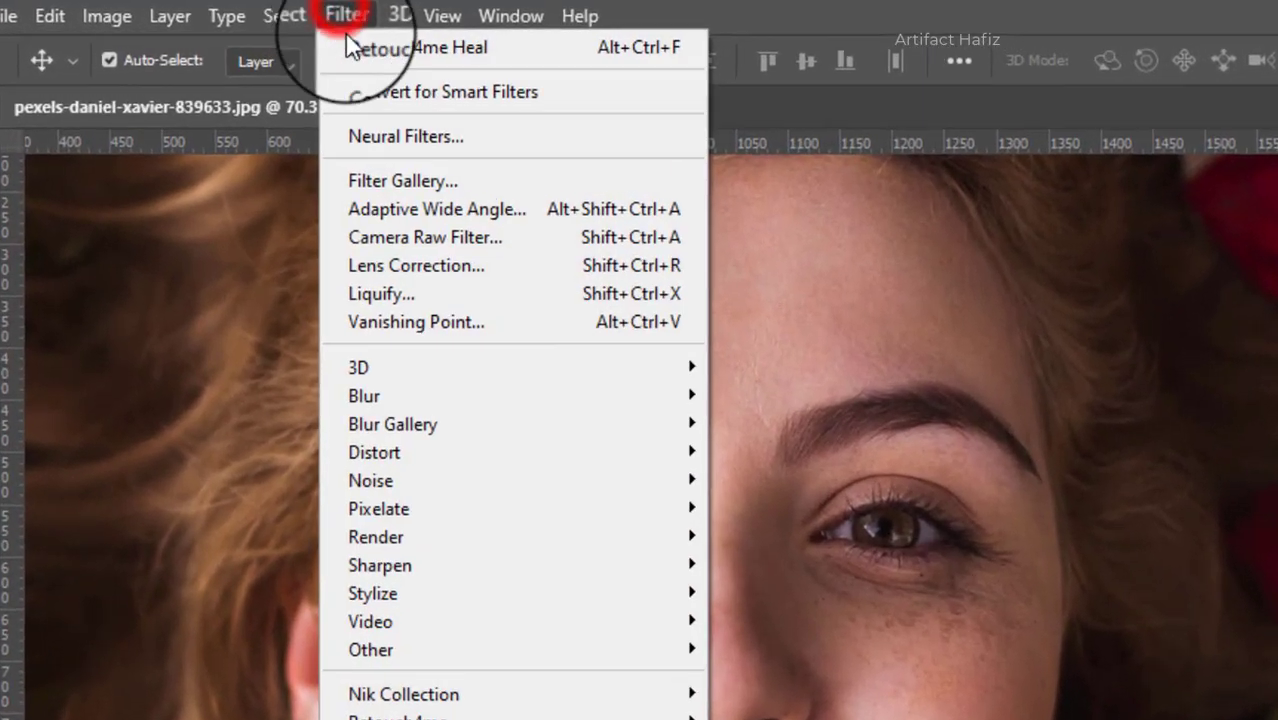
left_click(376, 98)
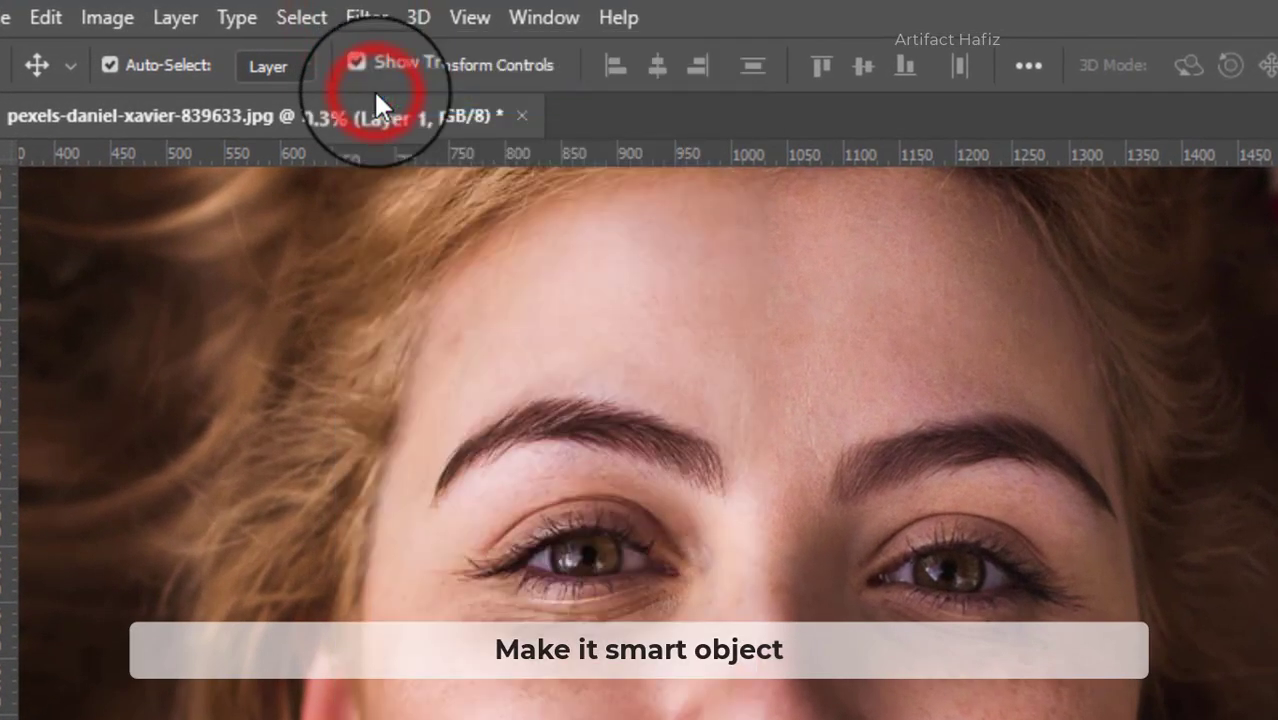
- Apply the Retouch4me DodgeBurn filter to Layer 1 with Blend set to 135 and Warmth at 0
left_click(357, 18)
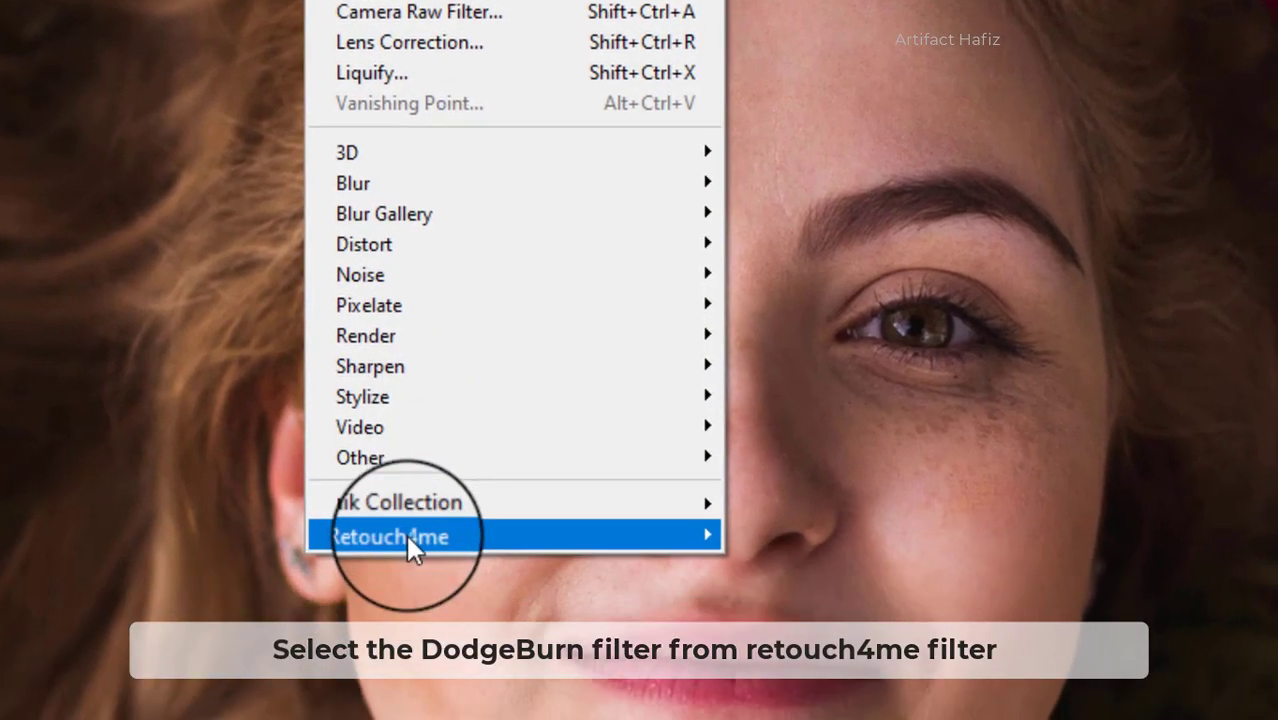
mouse_move(509, 719)
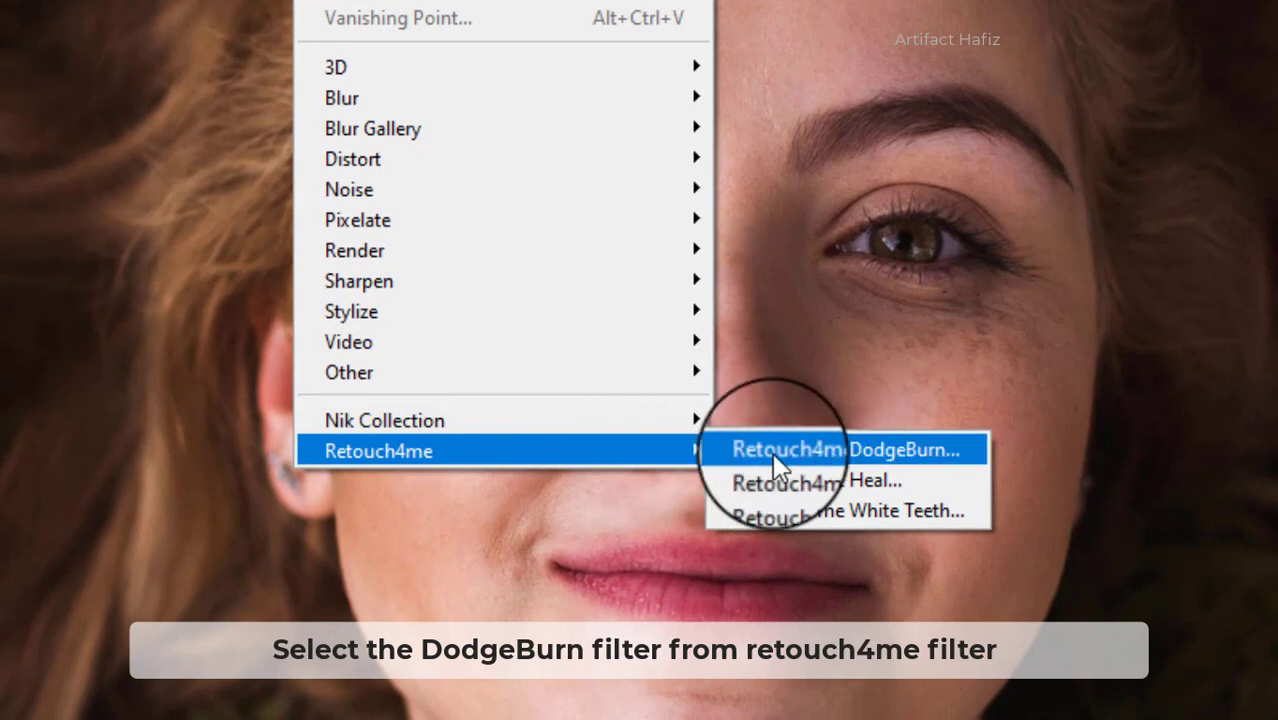
left_click(841, 449)
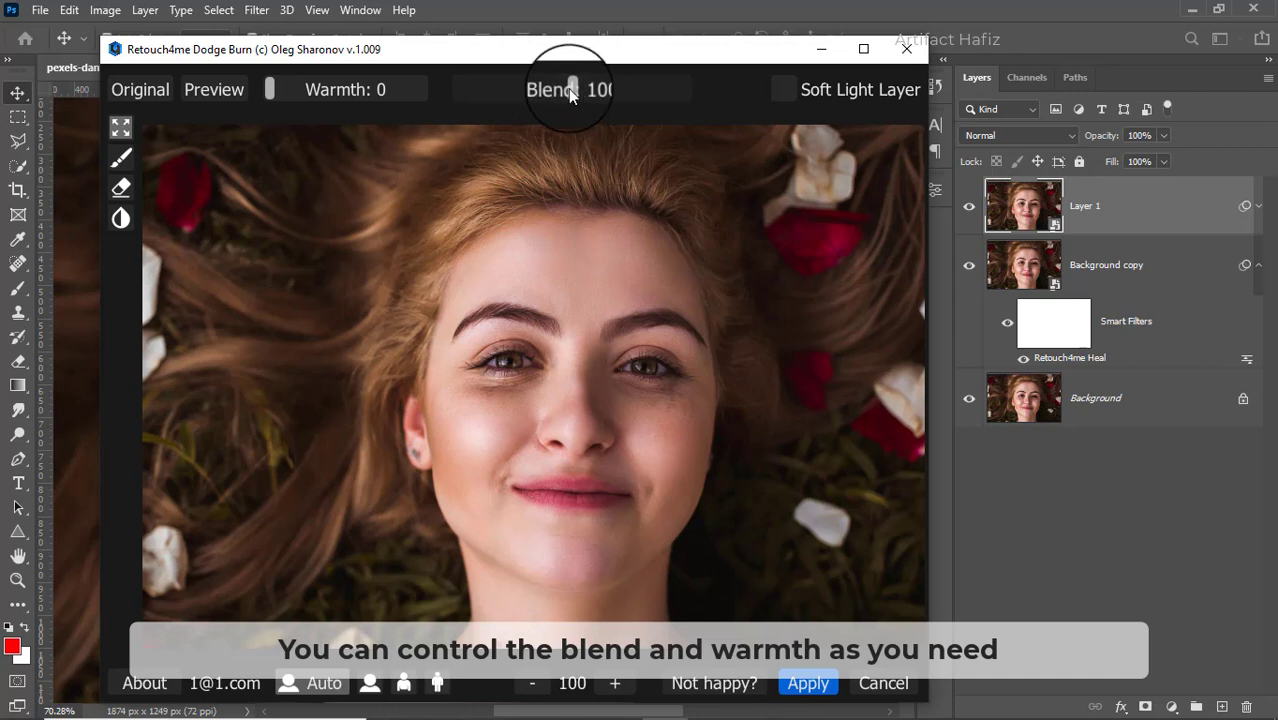
left_click_drag(568, 88, 604, 97)
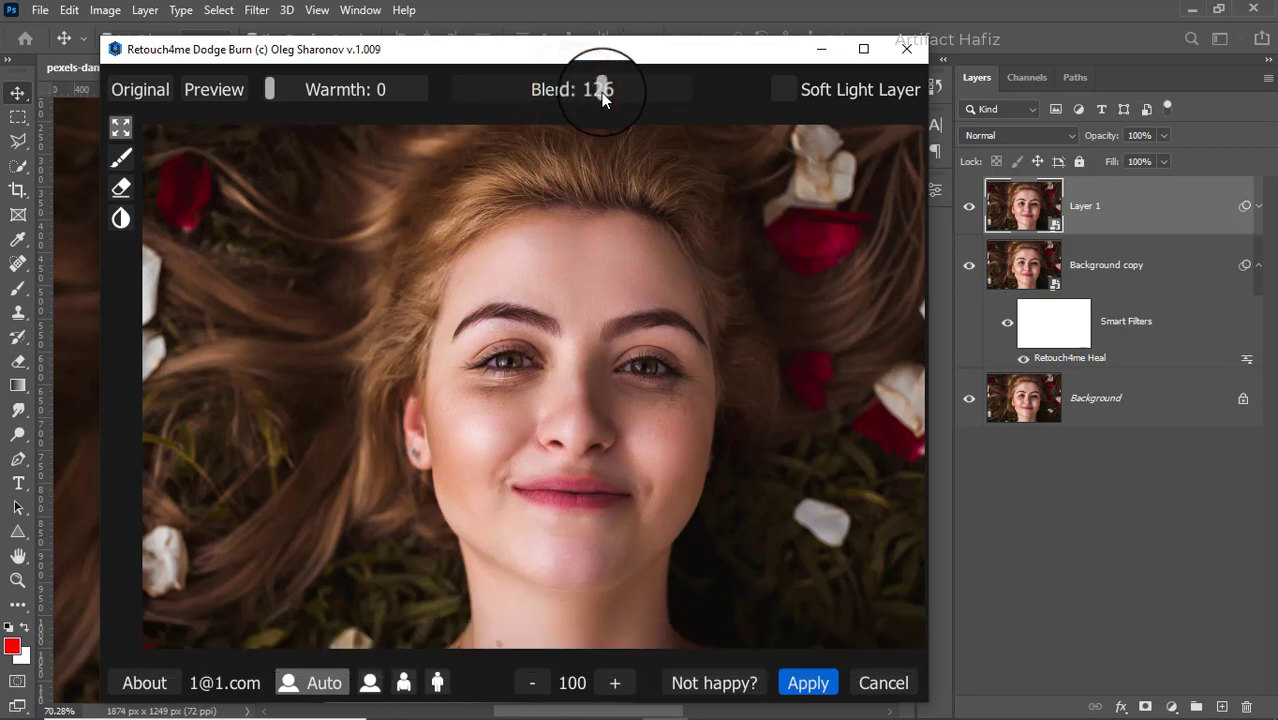
left_click_drag(599, 91, 656, 97)
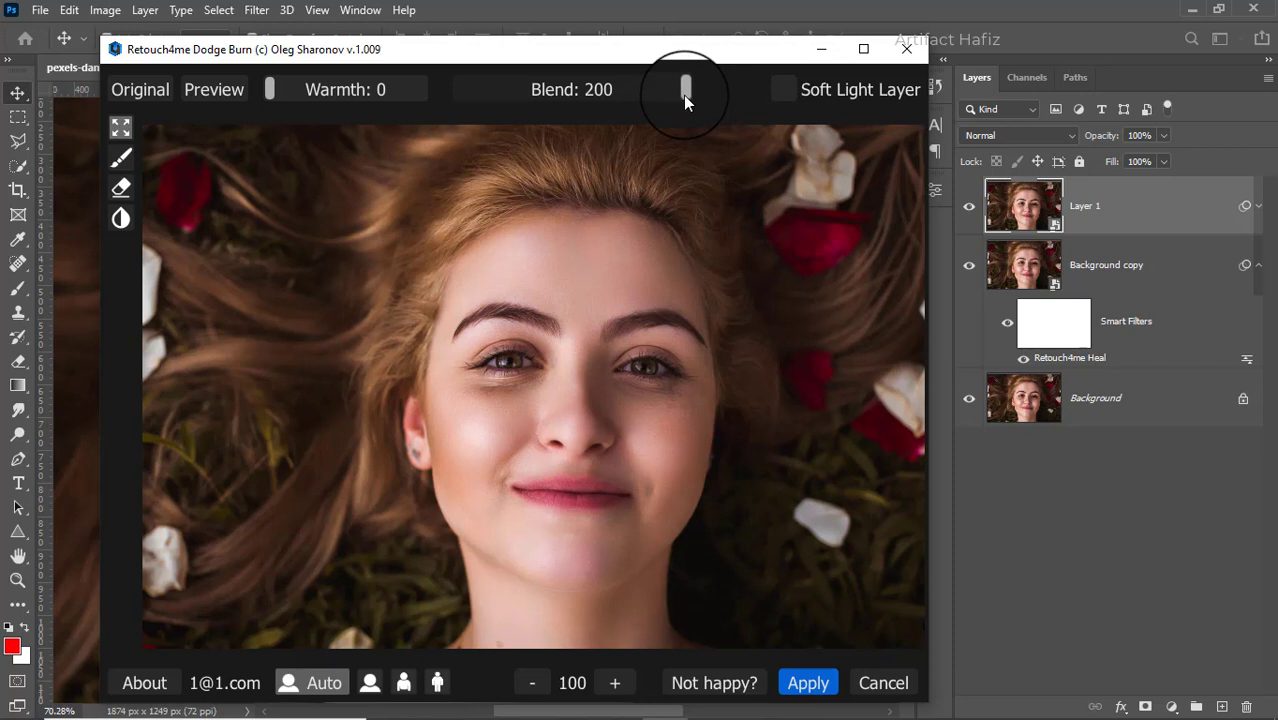
left_click_drag(683, 95, 557, 100)
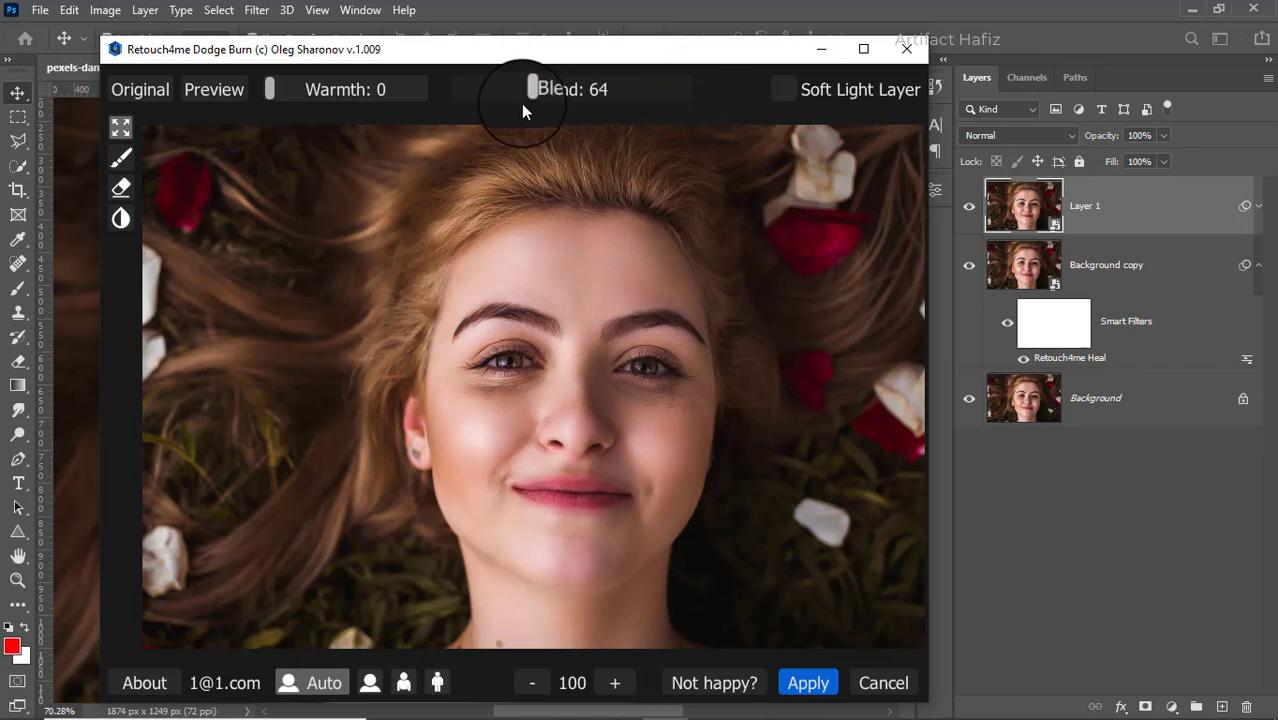
left_click_drag(447, 115, 522, 125)
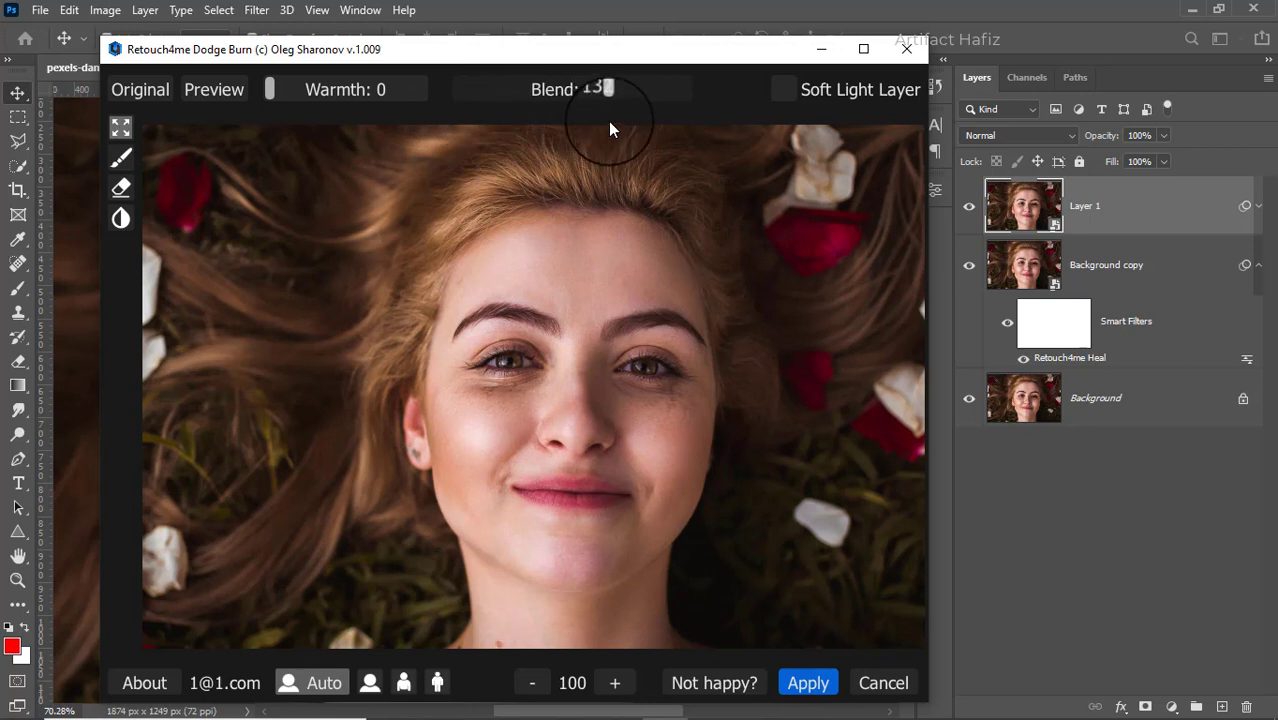
left_click_drag(609, 121, 613, 121)
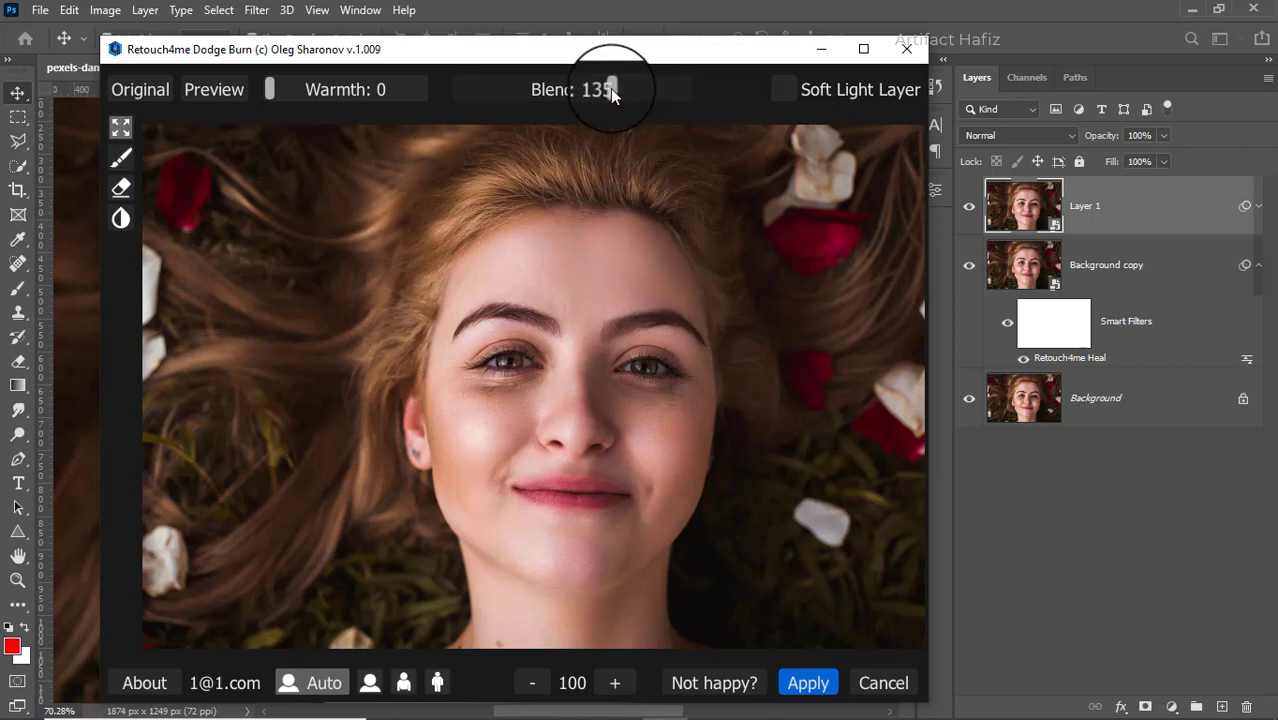
left_click(808, 683)
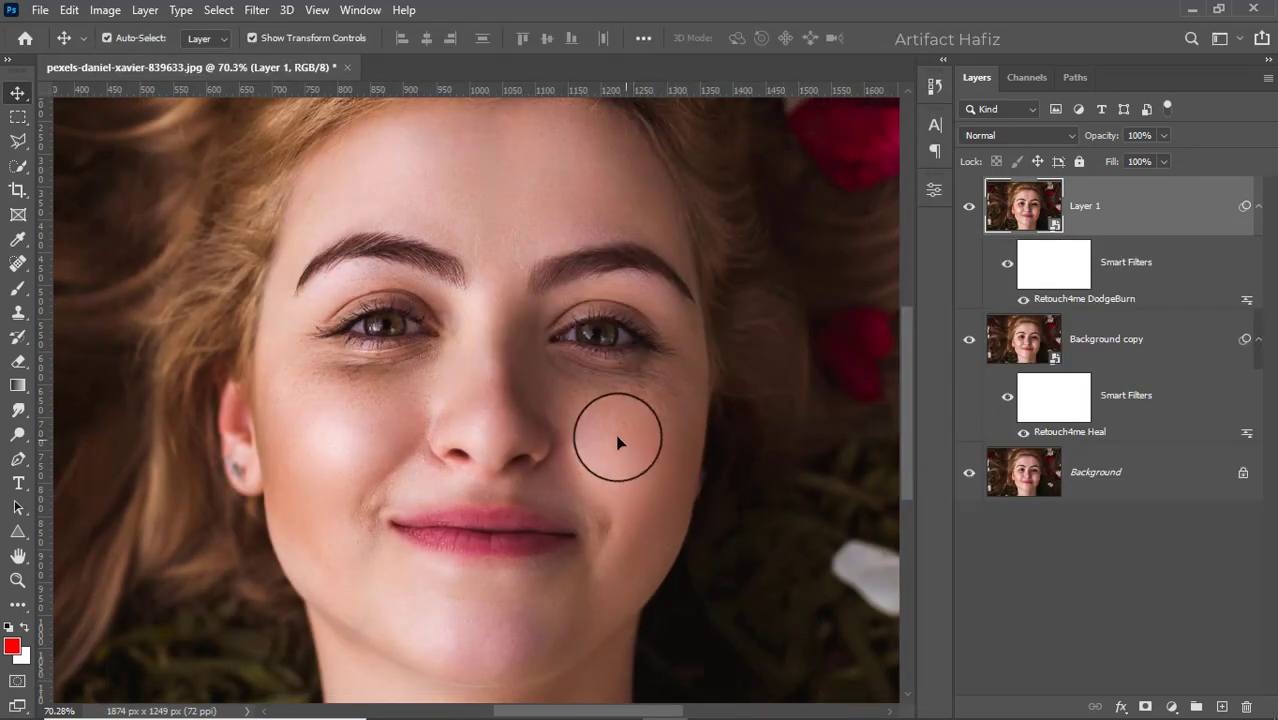
- Compare the skin with and without the DodgeBurn result by toggling Layer 1, in a wider view and close up
scroll(566, 391, "down", 5)
scroll(566, 391, "up", 2)
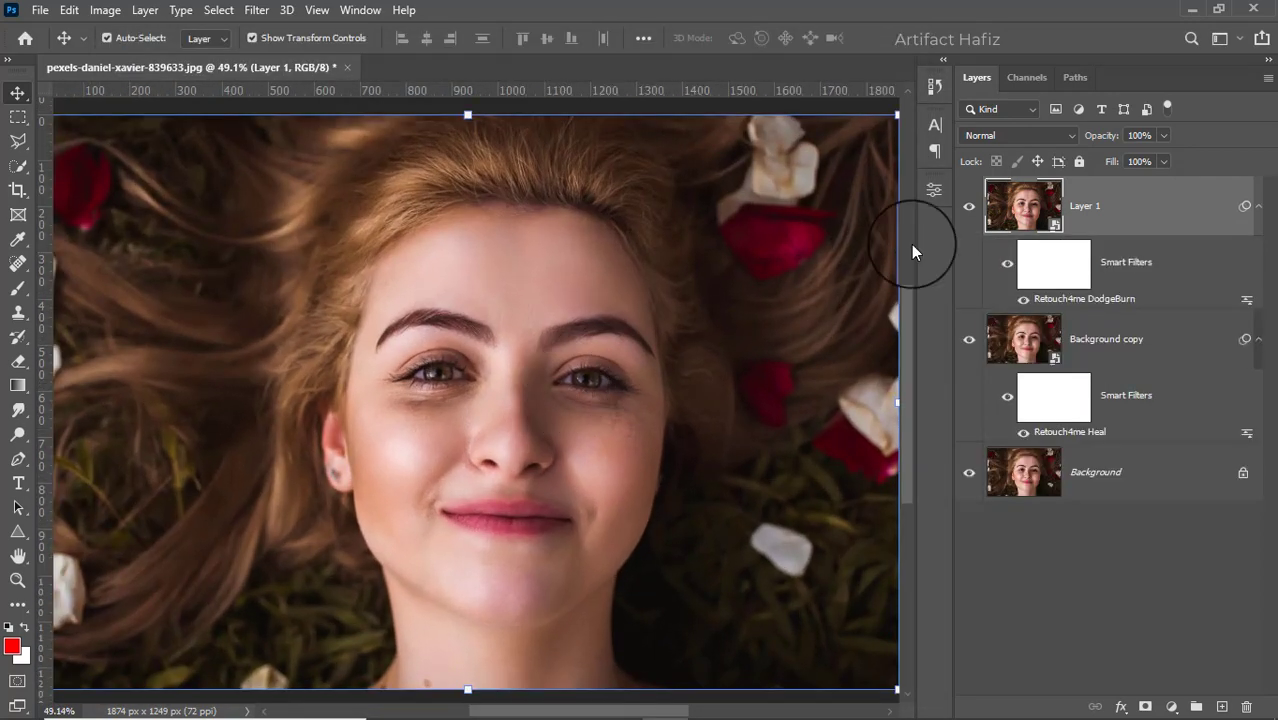
left_click(968, 208)
left_click(968, 210)
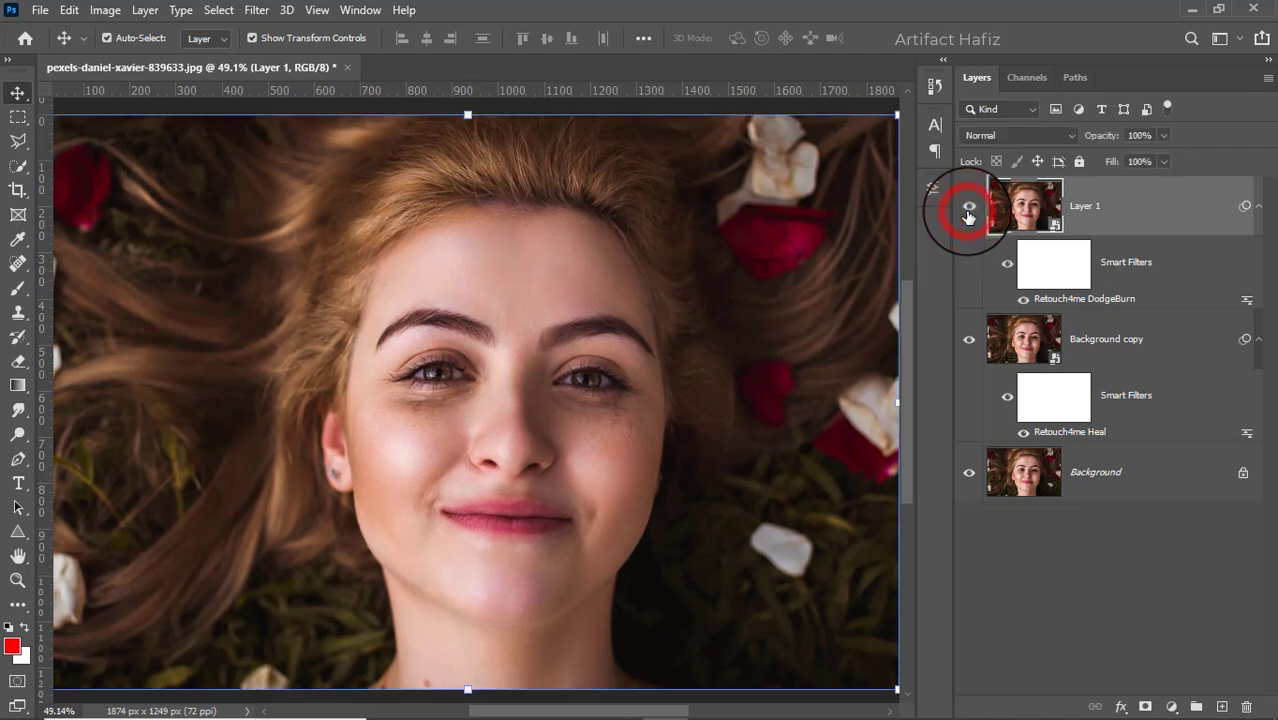
left_click(968, 212)
left_click(968, 212)
left_click(968, 212)
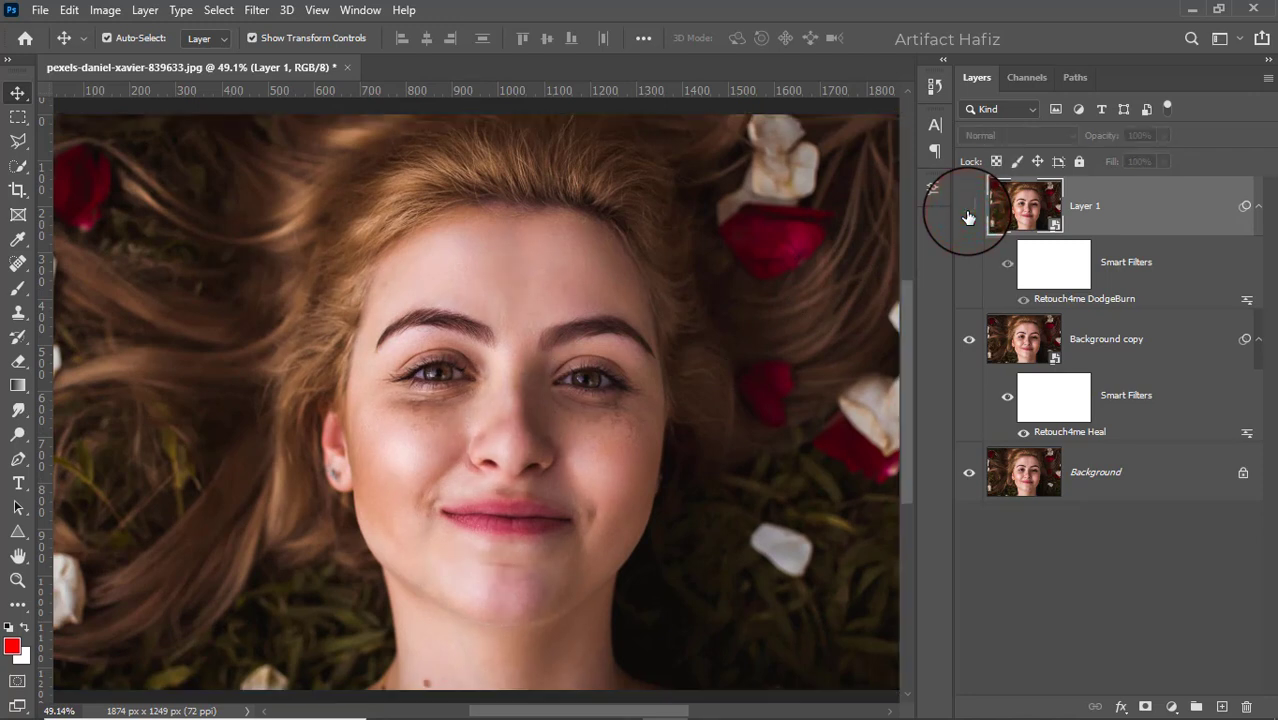
left_click(968, 212)
scroll(562, 476, "up", 2)
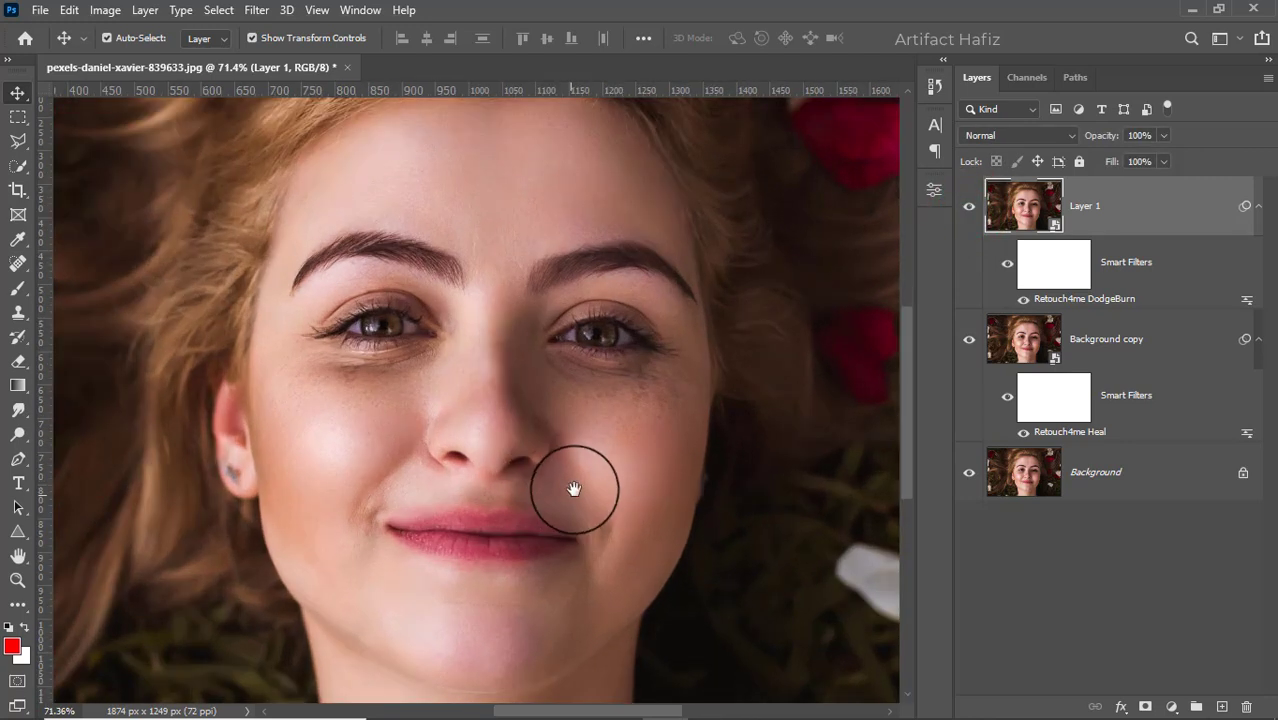
left_click_drag(575, 490, 599, 446)
left_click(968, 212)
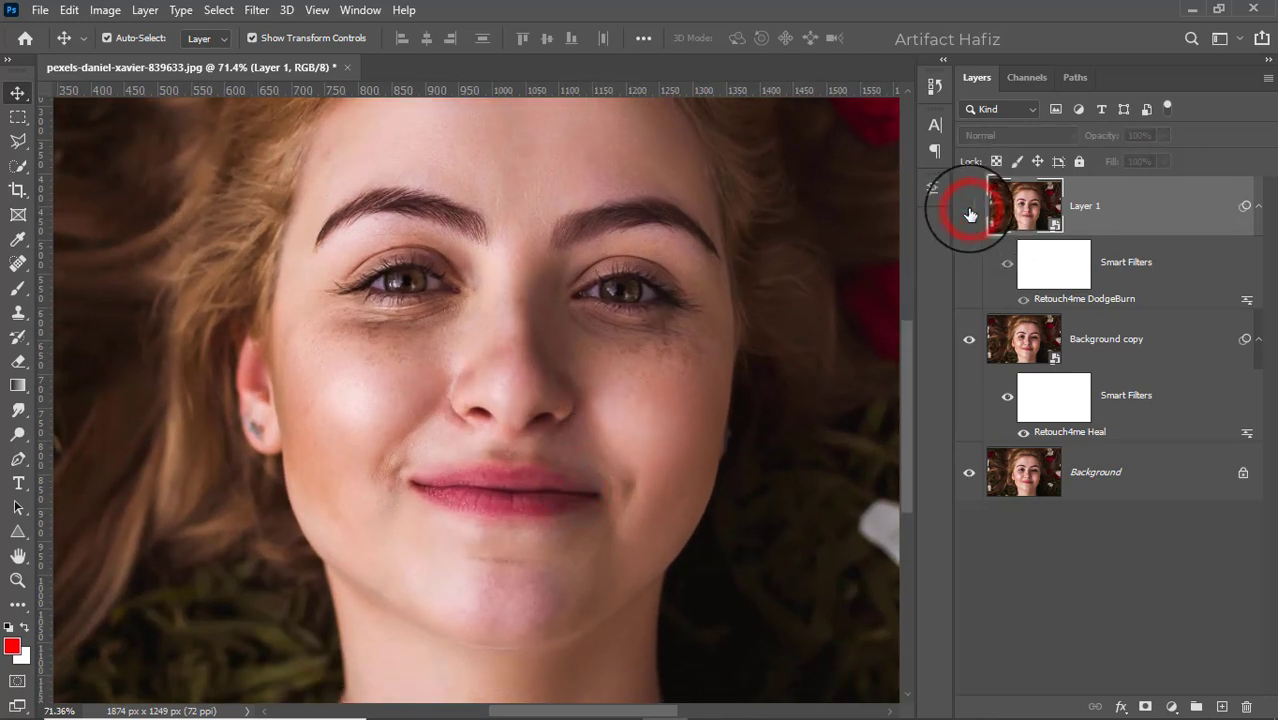
left_click(968, 212)
left_click(968, 212)
left_click(968, 212)
left_click_drag(778, 274, 776, 302)
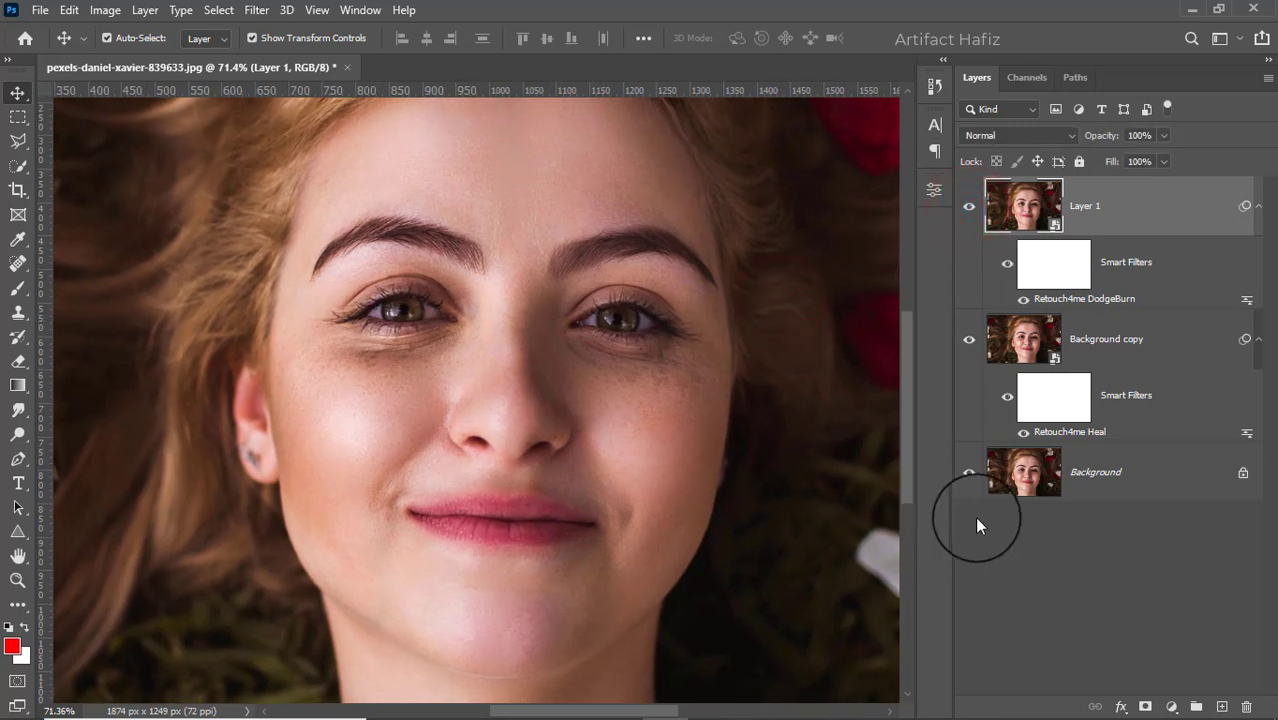
- Compare the original Background alone with the full retouch by repeatedly hiding and restoring all the other layers
left_click(968, 476, "alt")
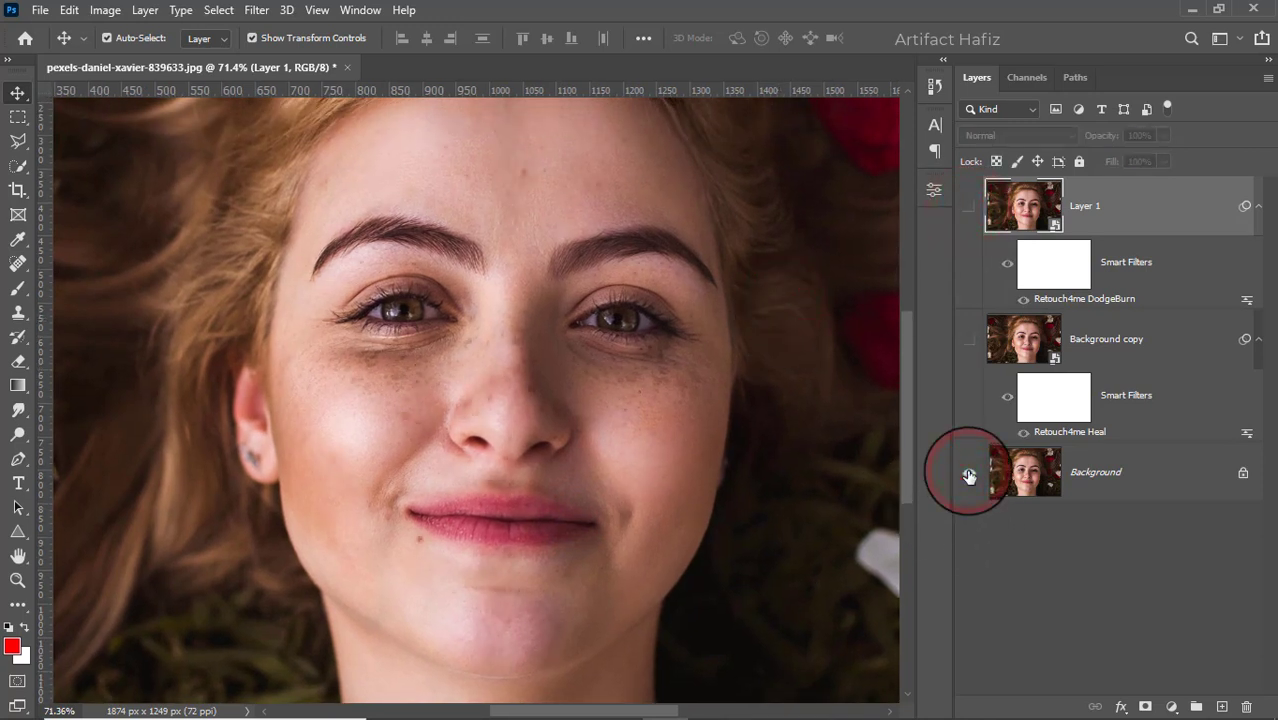
left_click(968, 476, "alt")
left_click(968, 476, "alt")
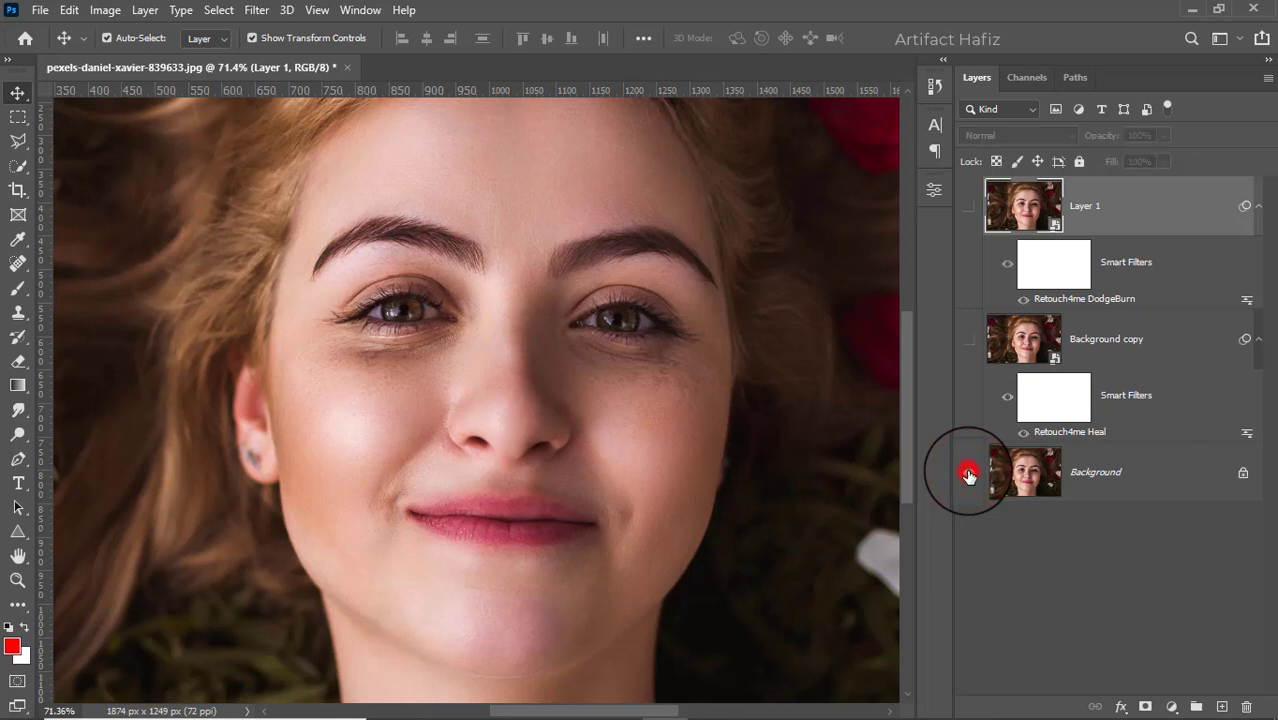
left_click(968, 476, "alt")
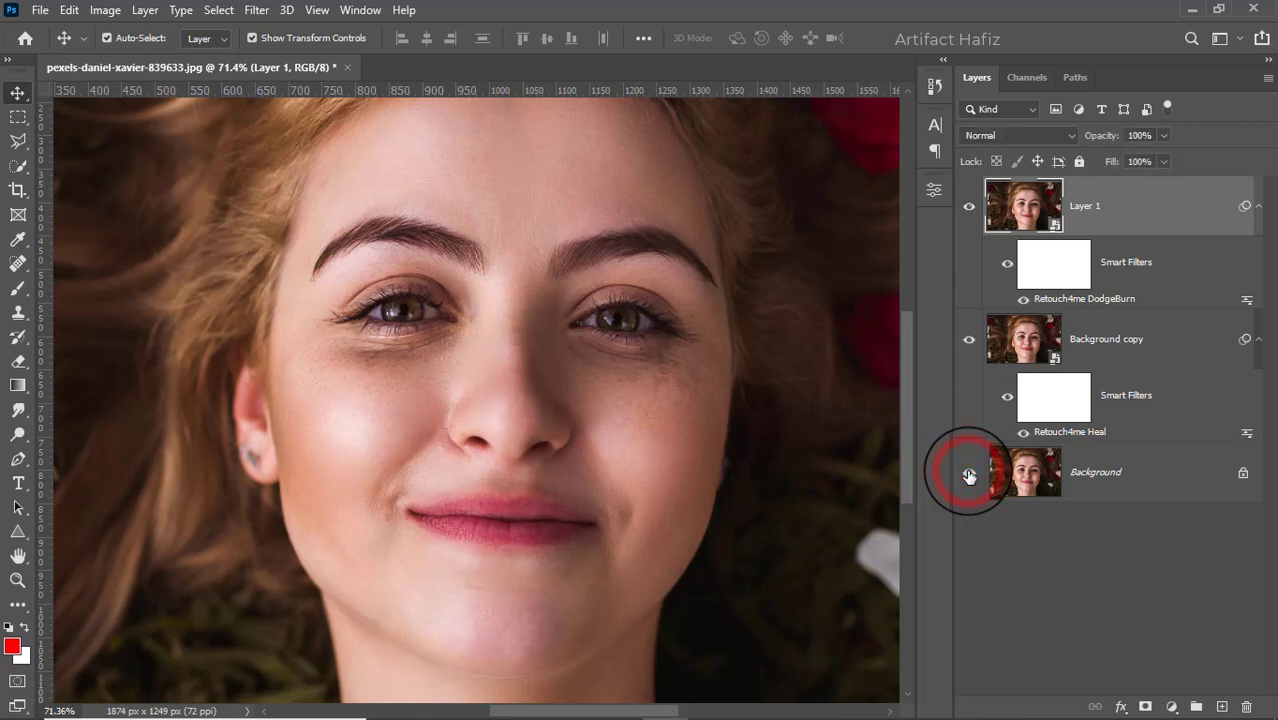
left_click(968, 476, "alt")
left_click(968, 476, "alt")
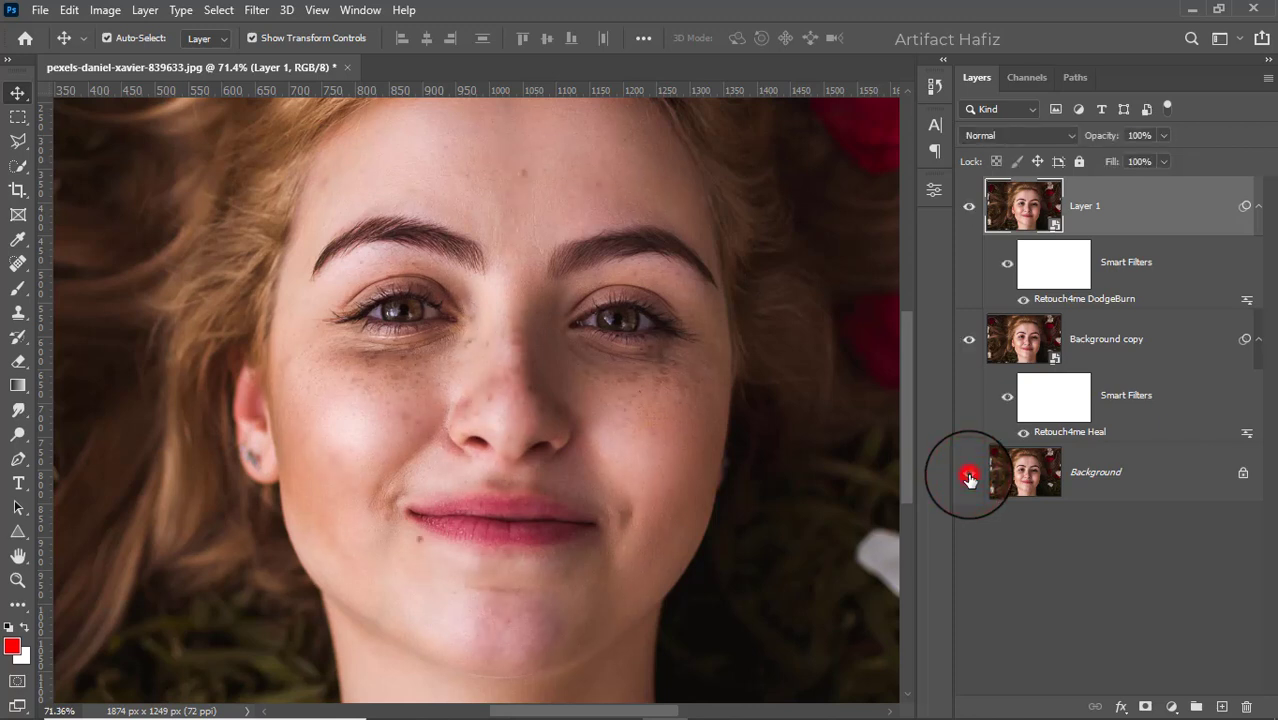
- Add a Curves adjustment layer above Layer 1
key("ctrl+0")
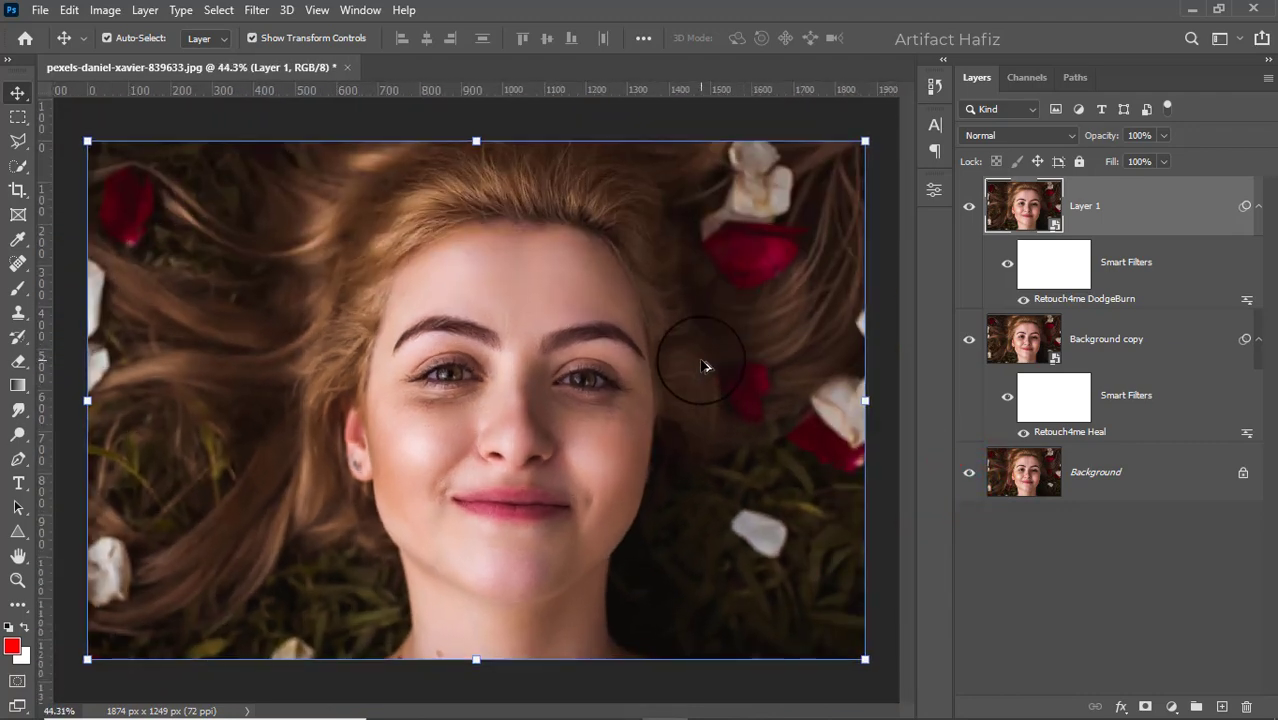
left_click(1100, 222)
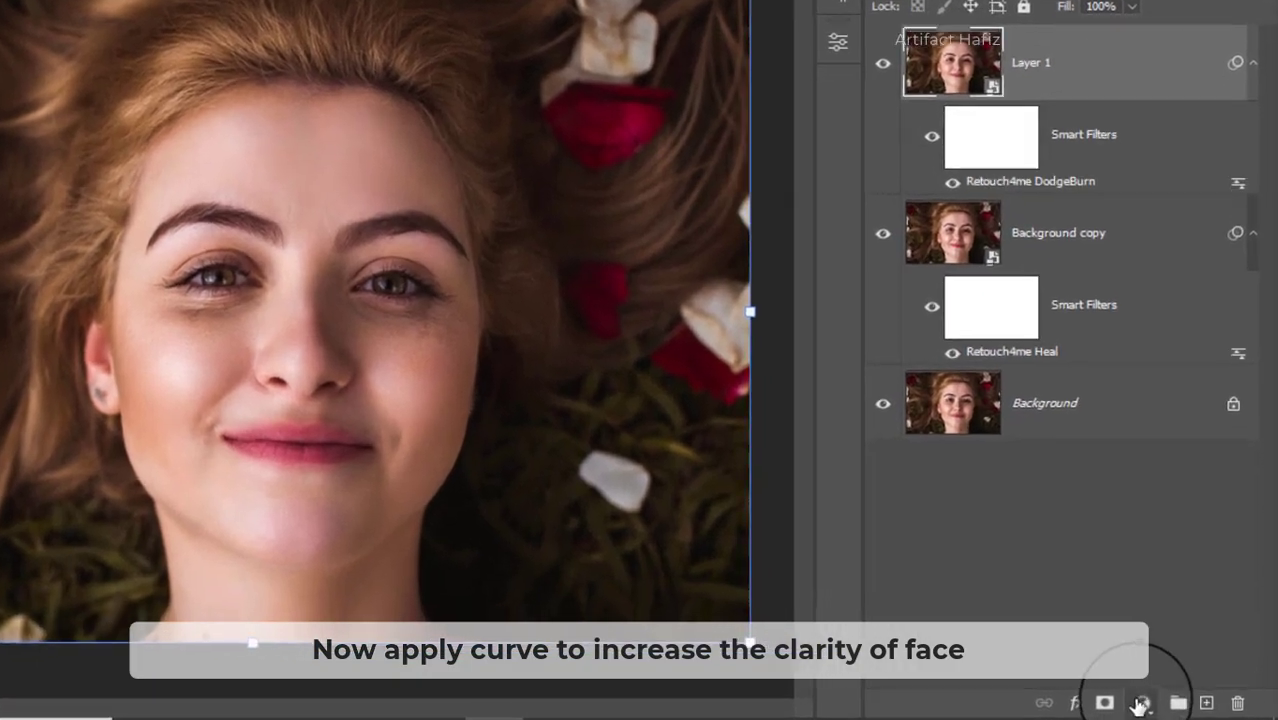
left_click(1141, 703)
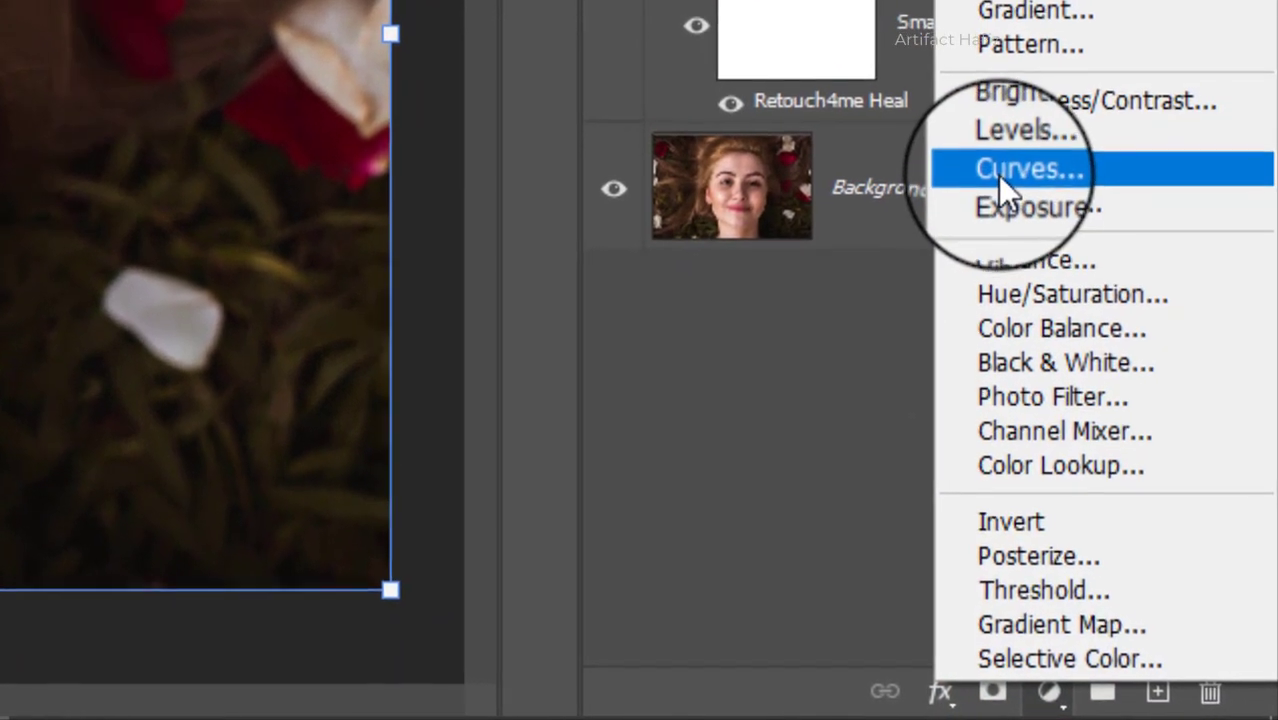
left_click(997, 172)
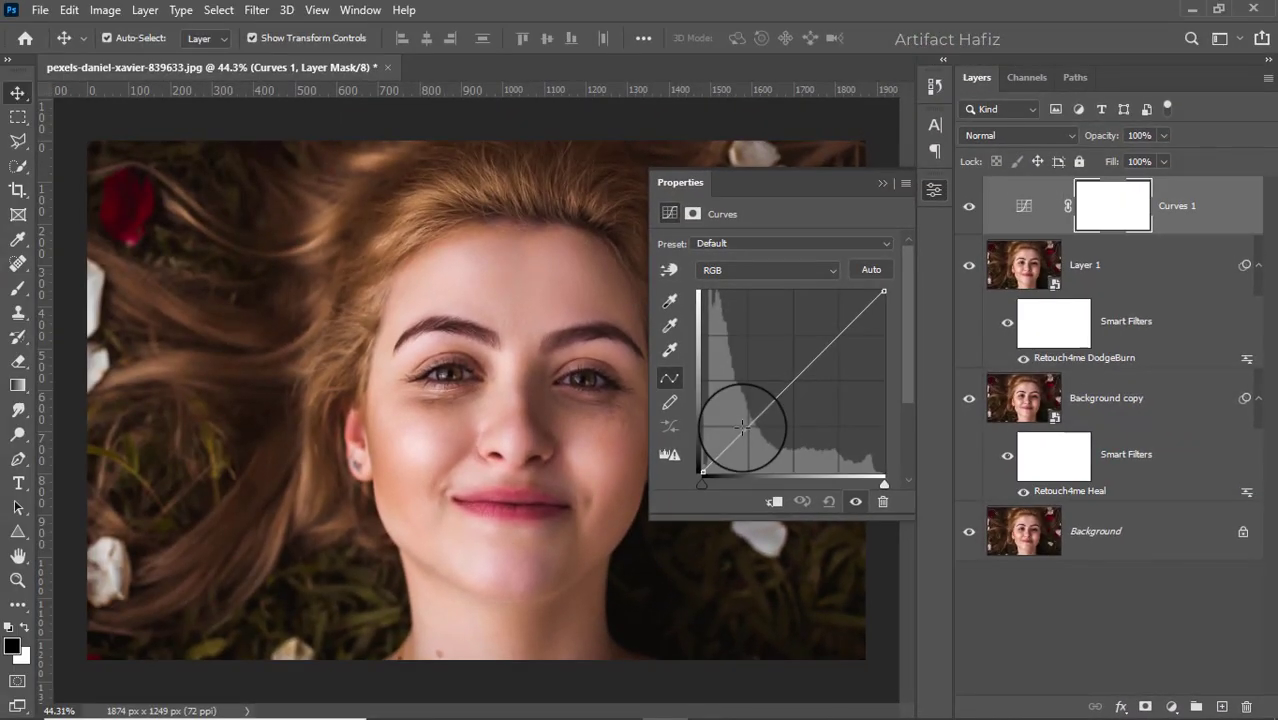
- Shape the Curves 1 RGB curve with a slightly lowered shadow point and a slightly raised highlight point, and compare with the adjustment off
mouse_move(742, 426)
left_mouse_down()
mouse_move(748, 445)
mouse_move(750, 431)
left_mouse_up()
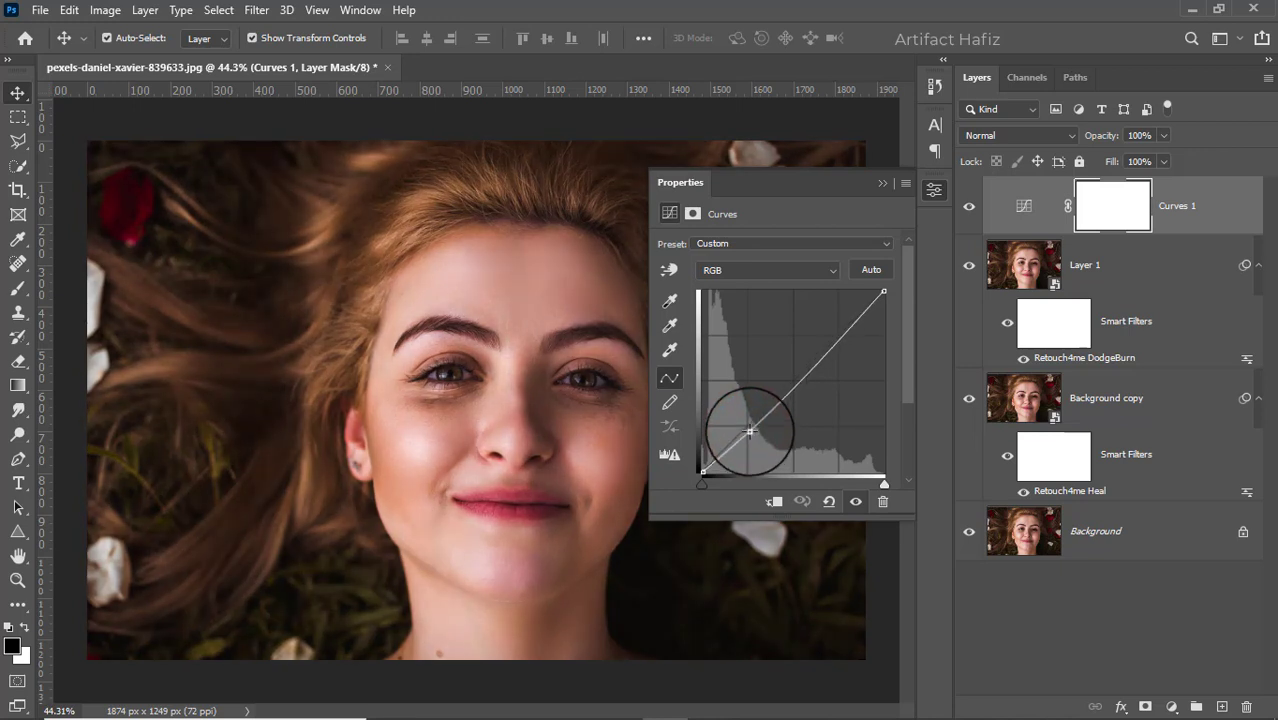
left_click(840, 330)
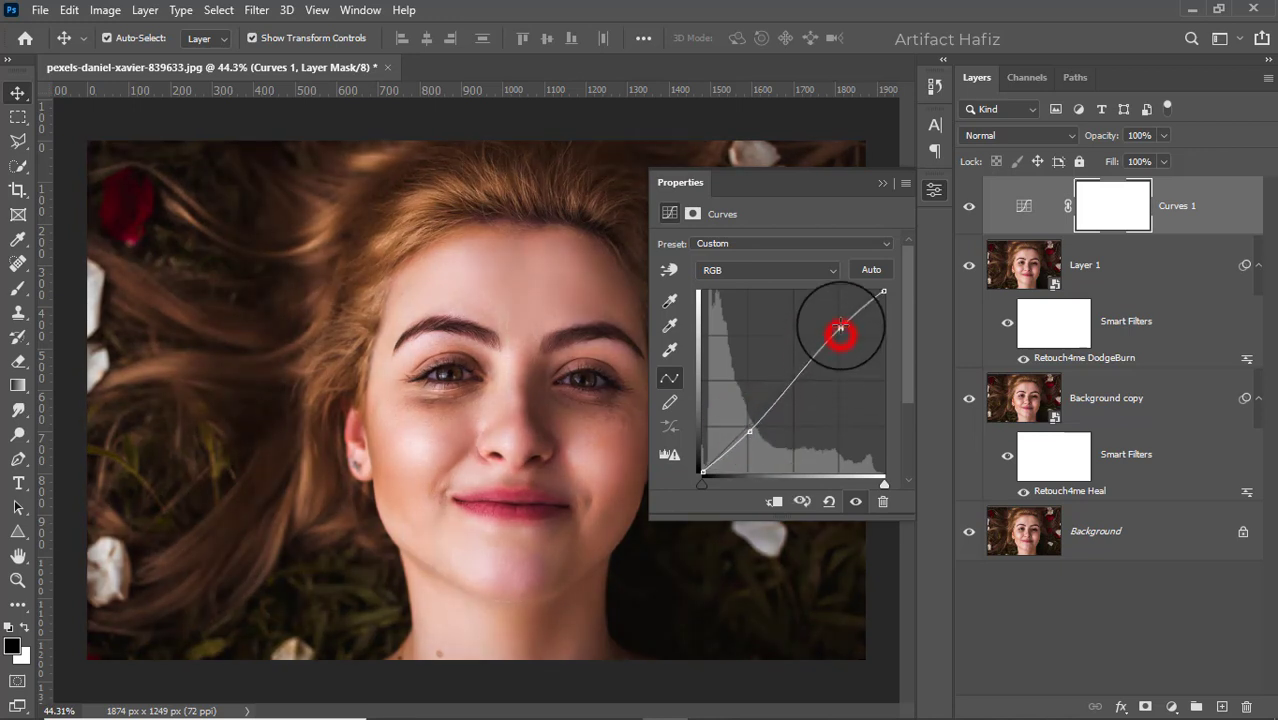
left_click_drag(840, 327, 843, 333)
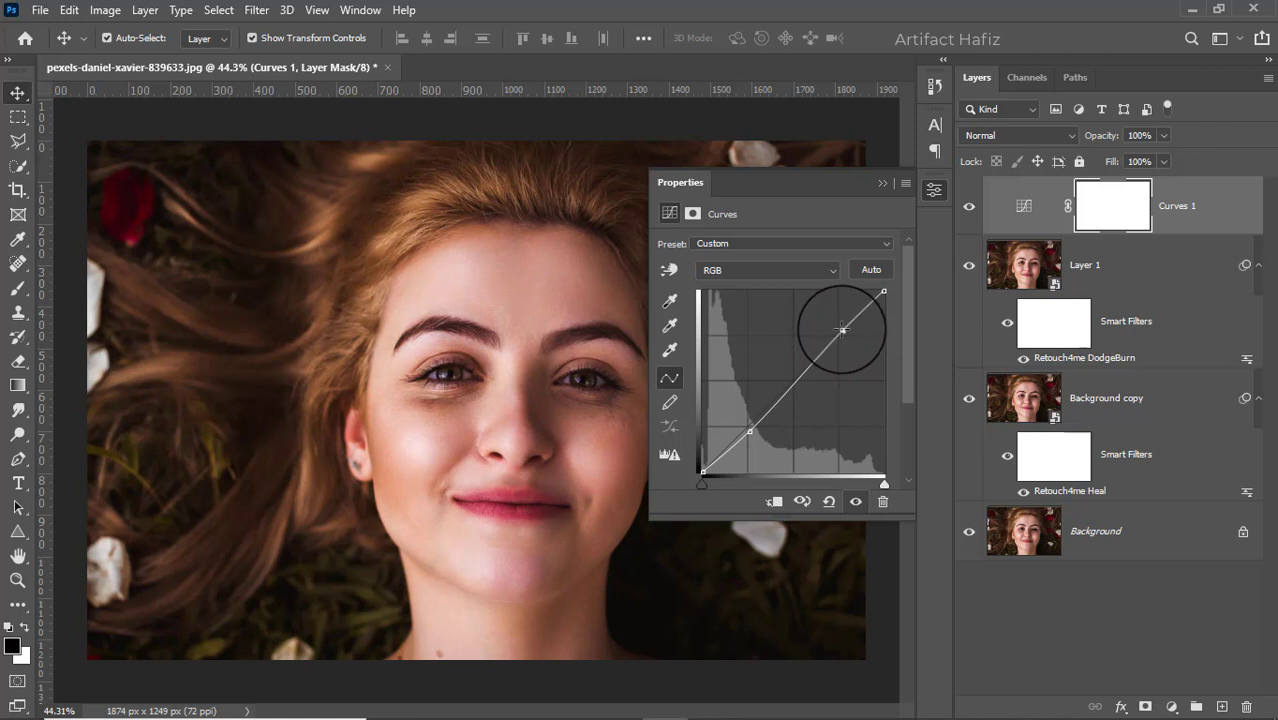
left_click(877, 187)
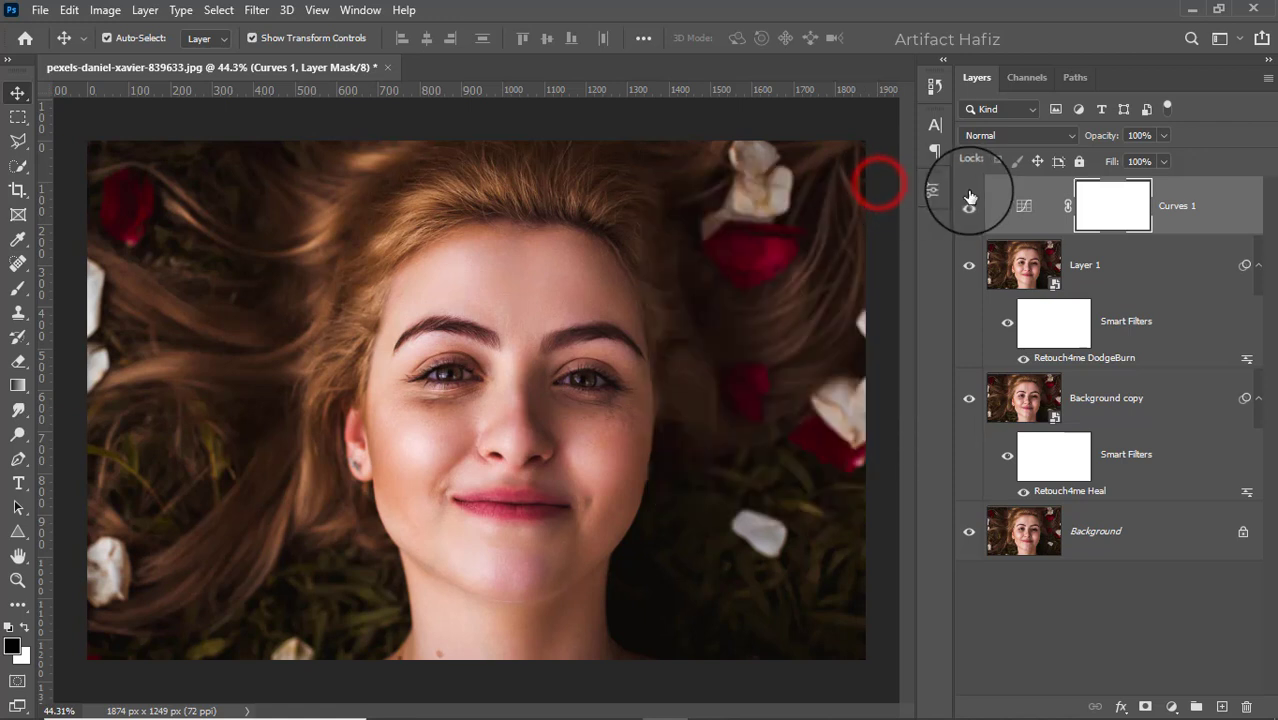
left_click(969, 206)
left_click(969, 208)
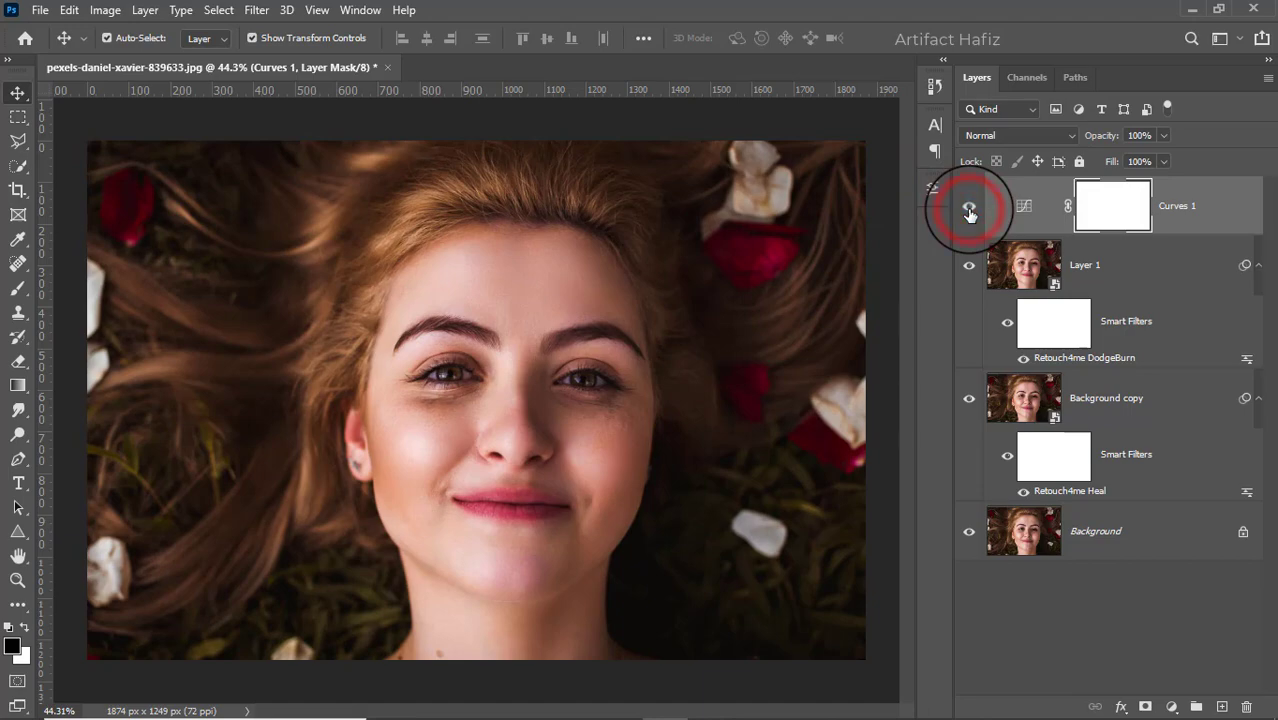
- Invert the Curves 1 layer mask to black to hide the adjustment
left_click(1113, 203, "shift")
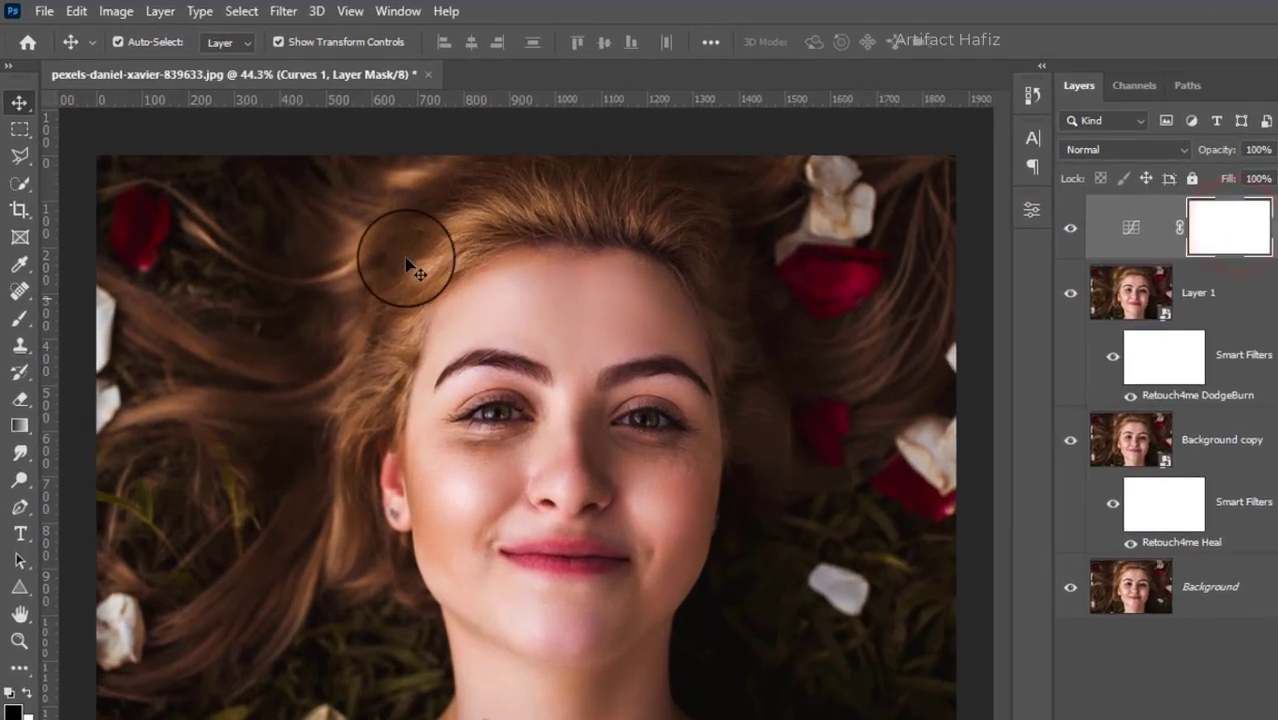
left_click(116, 11)
mouse_move(136, 65)
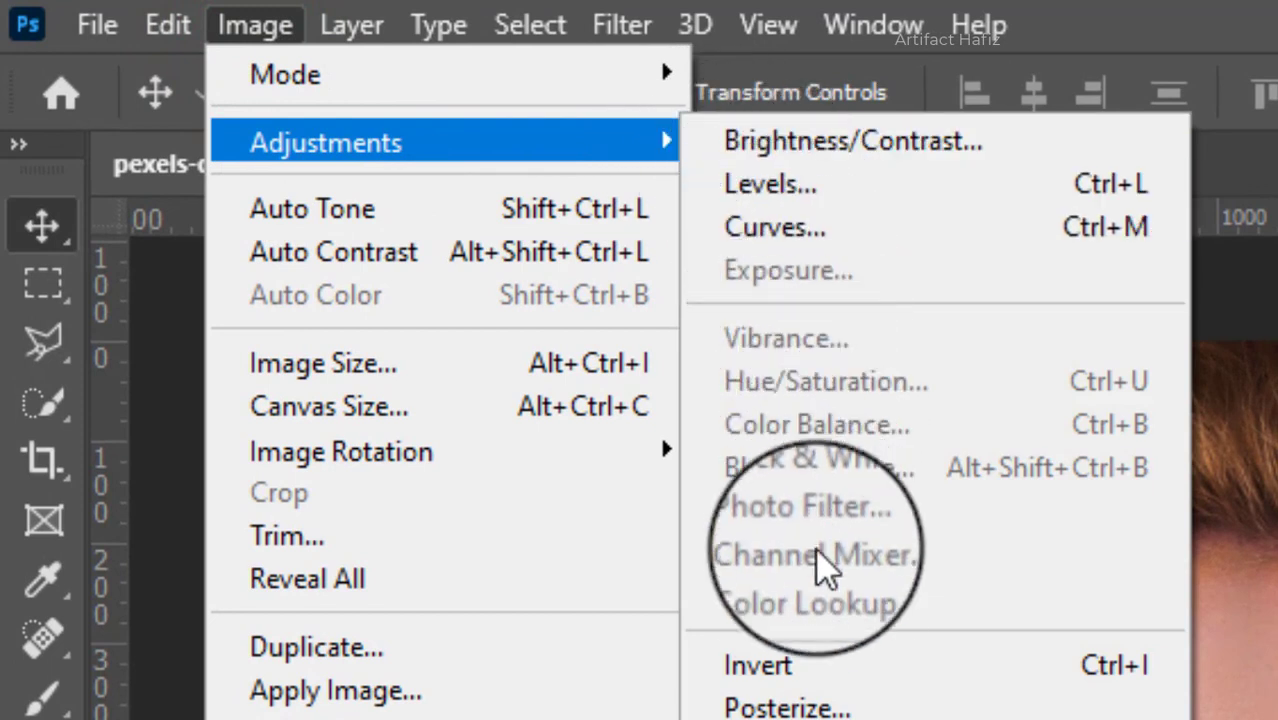
left_click(858, 667)
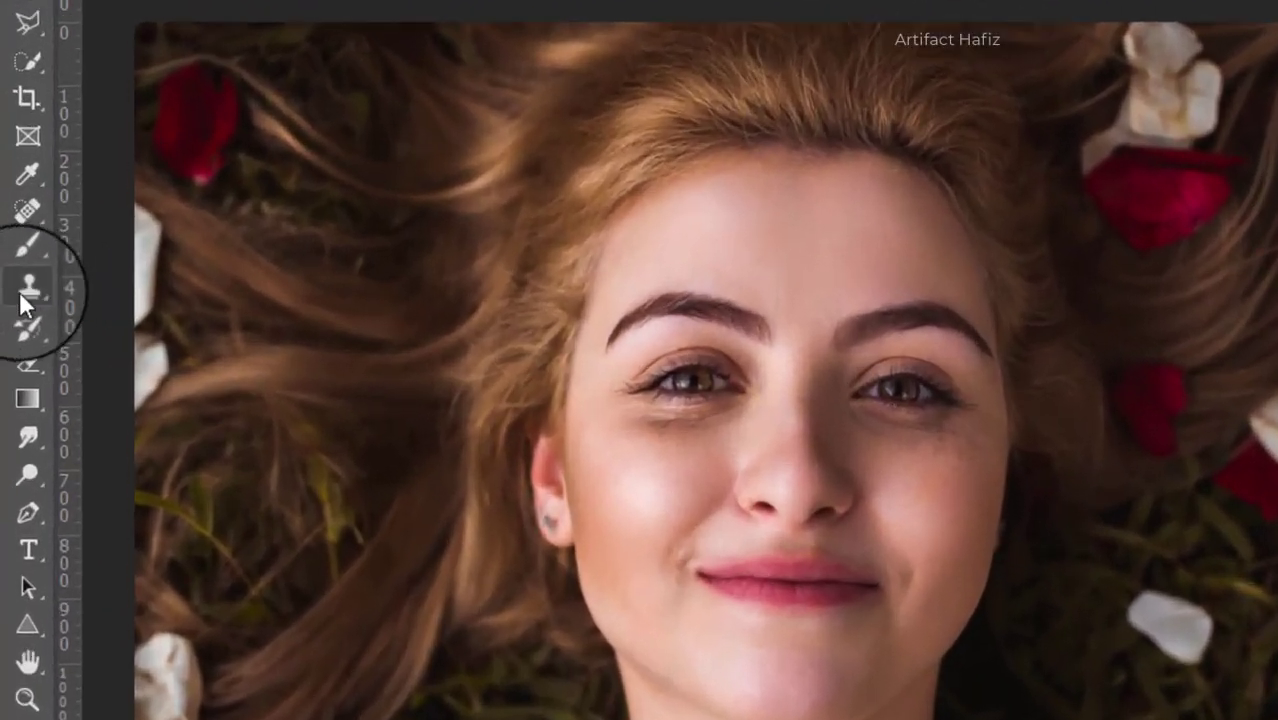
- Set up a Soft Round brush with 0% hardness, 100% opacity and white as the foreground colour
left_click(27, 243)
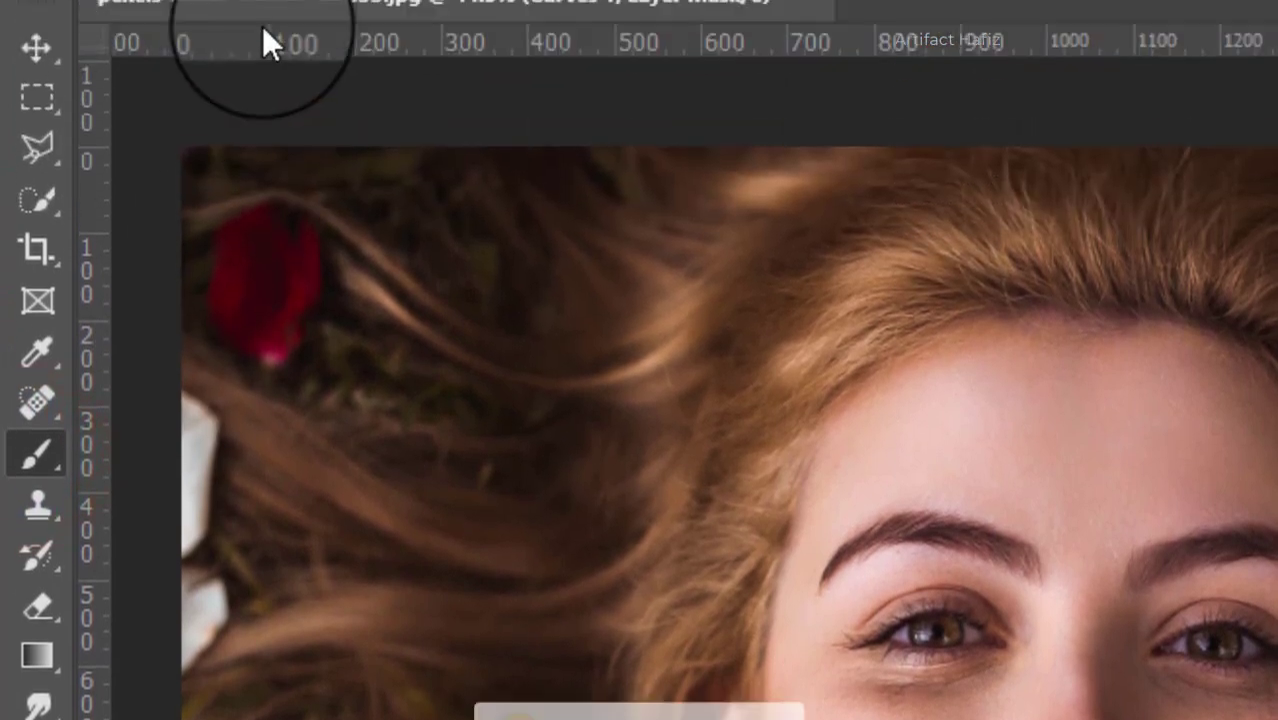
left_click(280, 80)
left_click(243, 590)
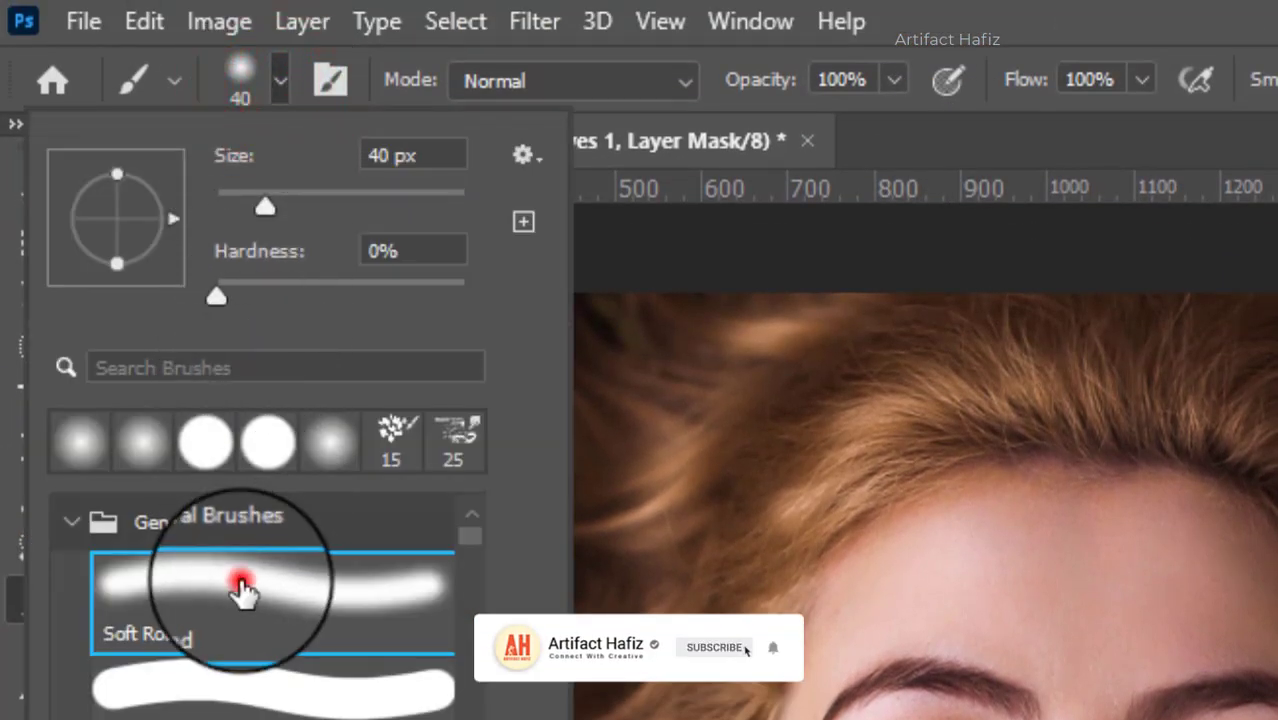
left_click(895, 80)
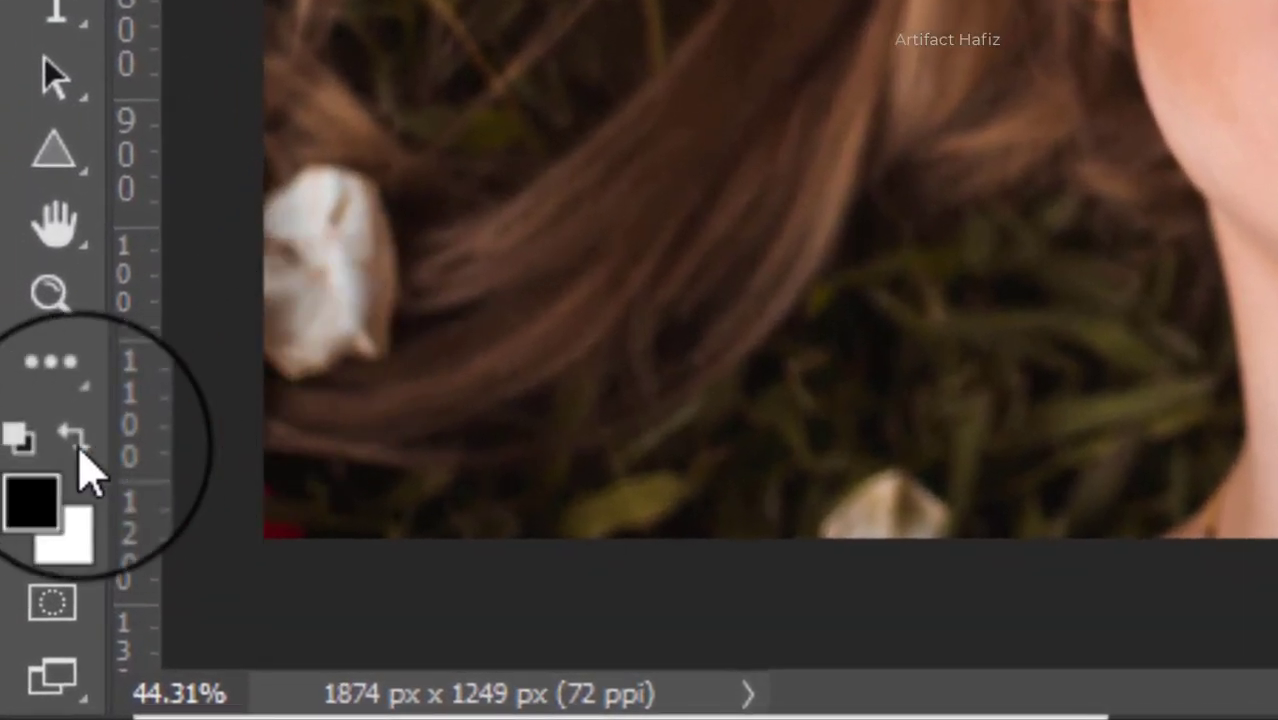
left_click(80, 450)
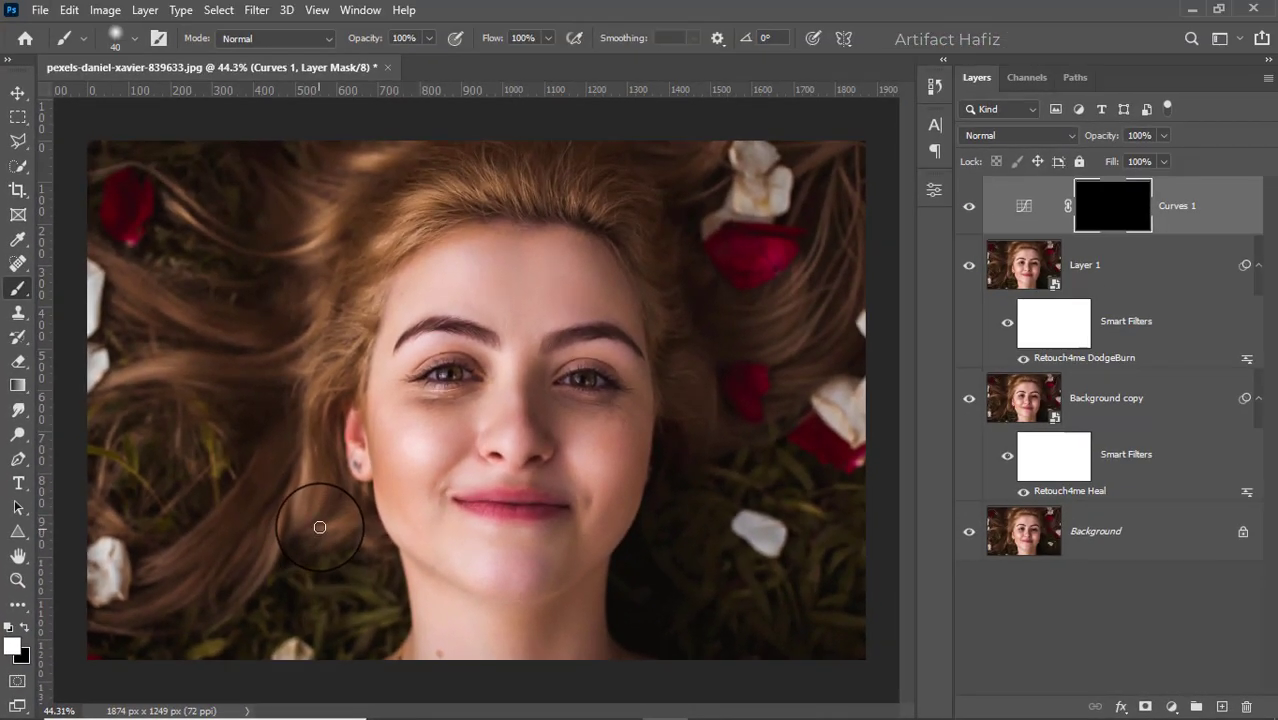
- Paint white over the whole face on the Curves 1 mask, using the soft brush at 900 px and then 800 px
key("bracketright")
key("bracketright")
key("bracketright")
key("bracketright")
key("bracketright")
key("bracketright")
key("bracketright")
key("bracketright")
key("bracketright")
key("bracketright")
key("bracketright")
key("bracketright")
key("bracketright")
key("bracketright")
key("bracketright")
key("bracketright")
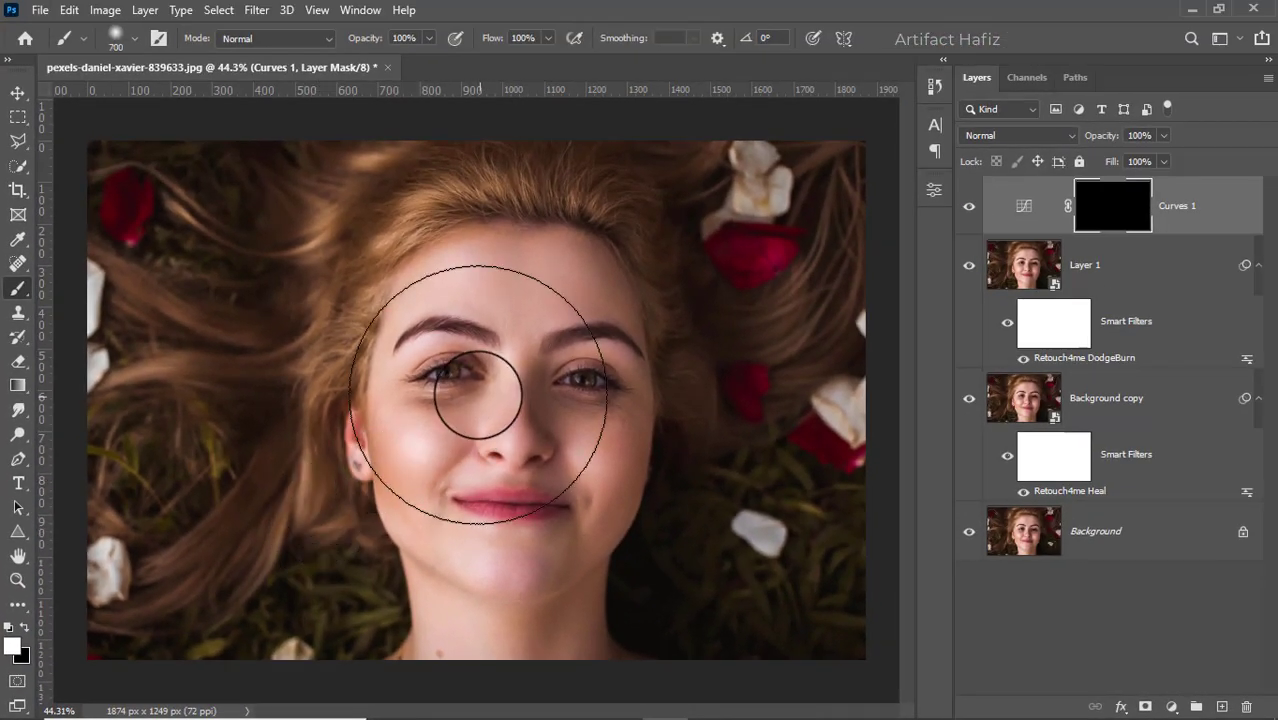
key("bracketright")
key("bracketright")
left_click_drag(497, 370, 471, 528)
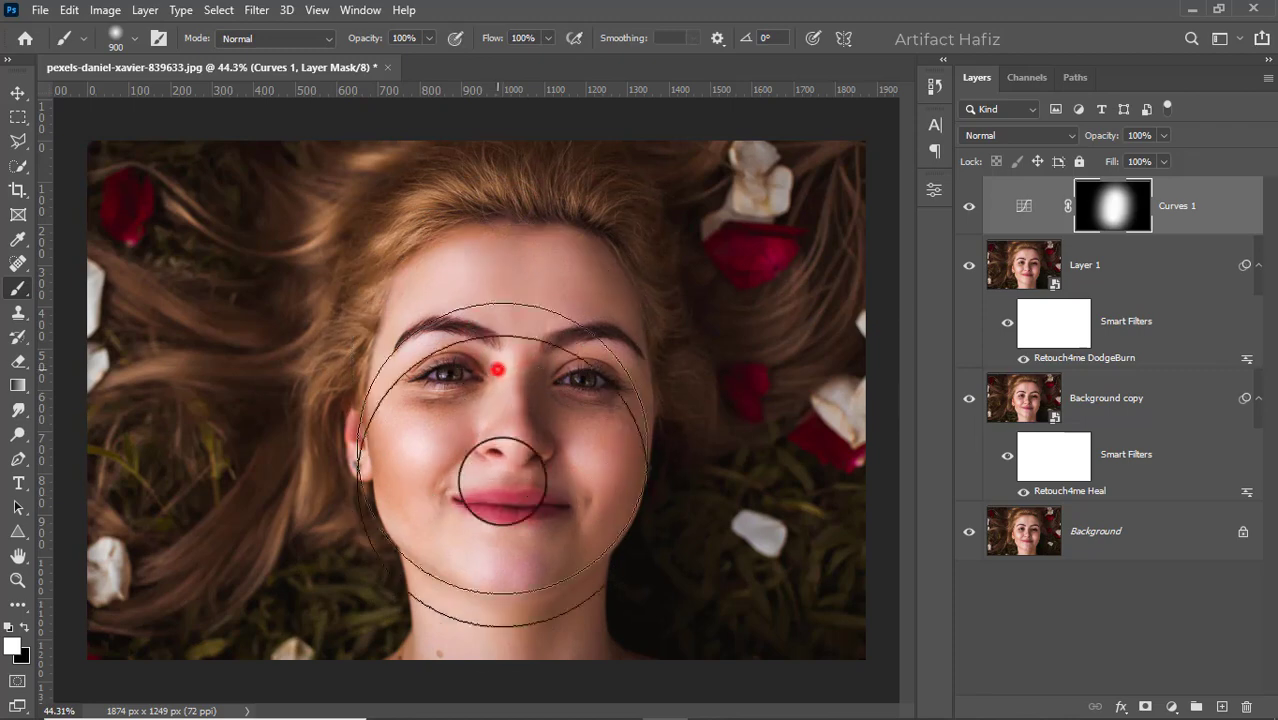
left_click_drag(503, 481, 500, 536)
key("bracketleft")
left_click_drag(466, 348, 490, 492)
left_click_drag(522, 427, 519, 487)
left_click_drag(514, 551, 515, 350)
left_click(515, 349)
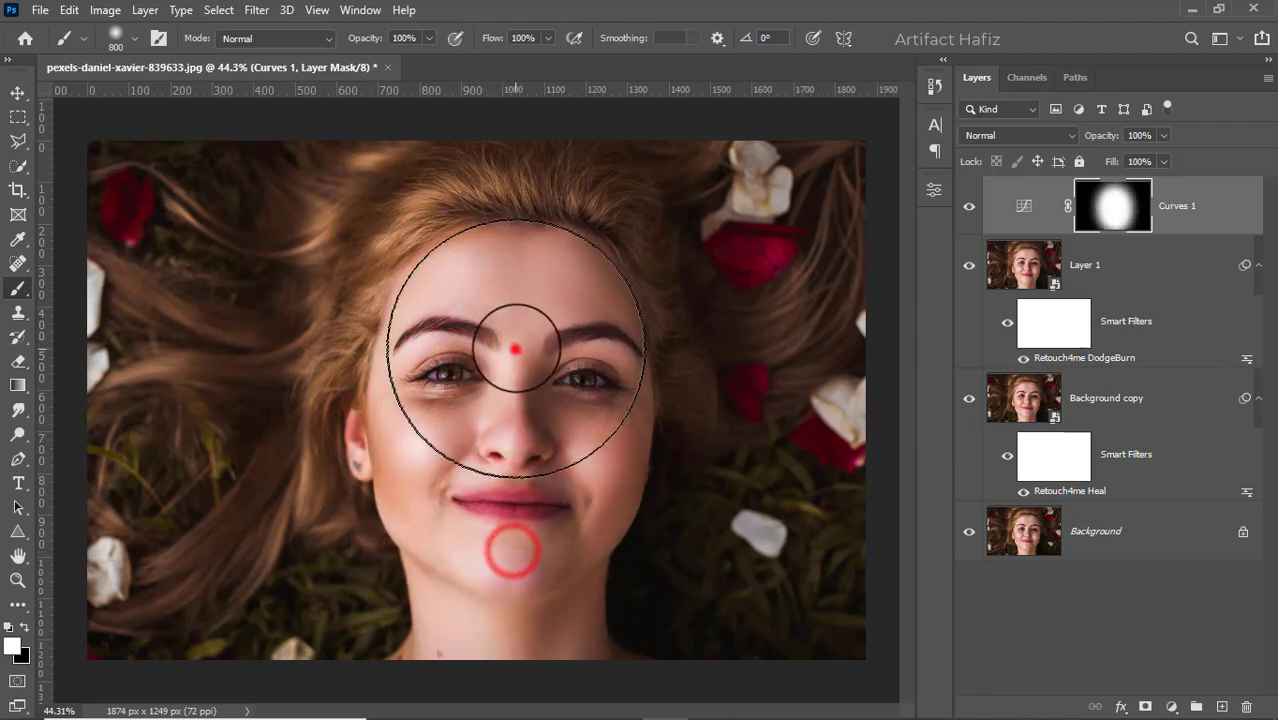
- Compare the face with and without the masked Curves 1 adjustment
left_click(18, 94)
left_click(968, 208)
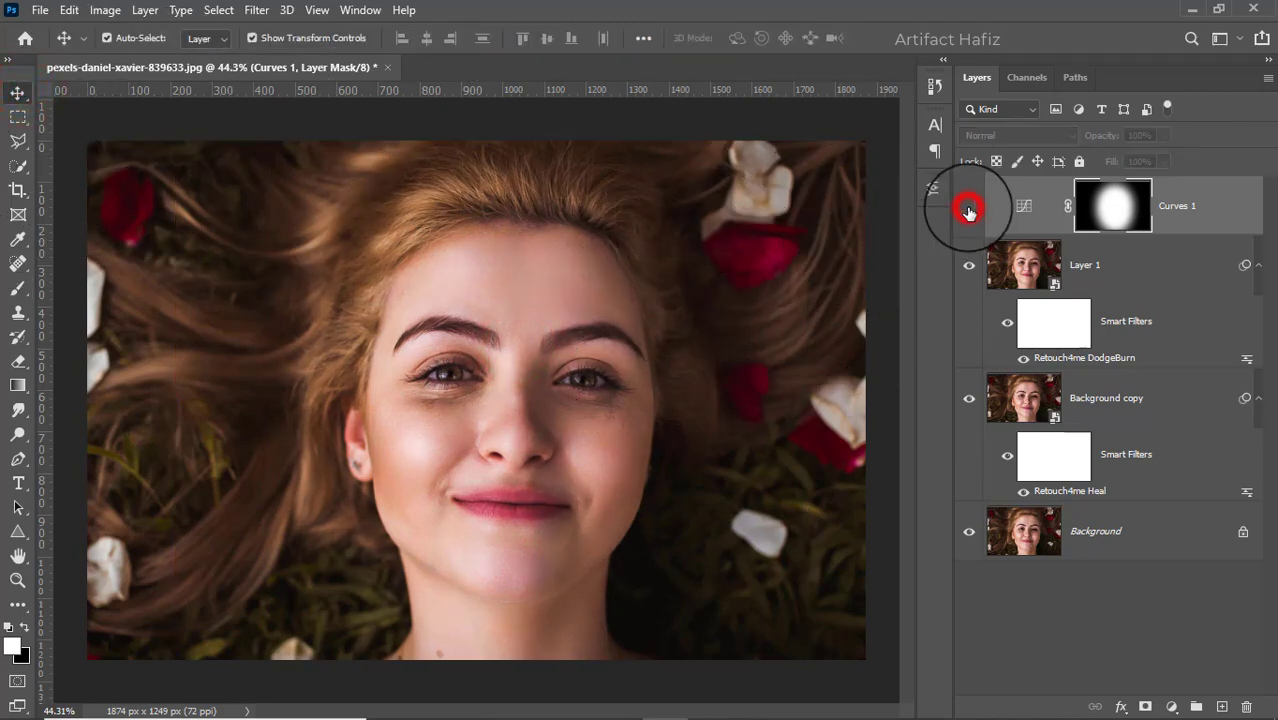
left_click(968, 208)
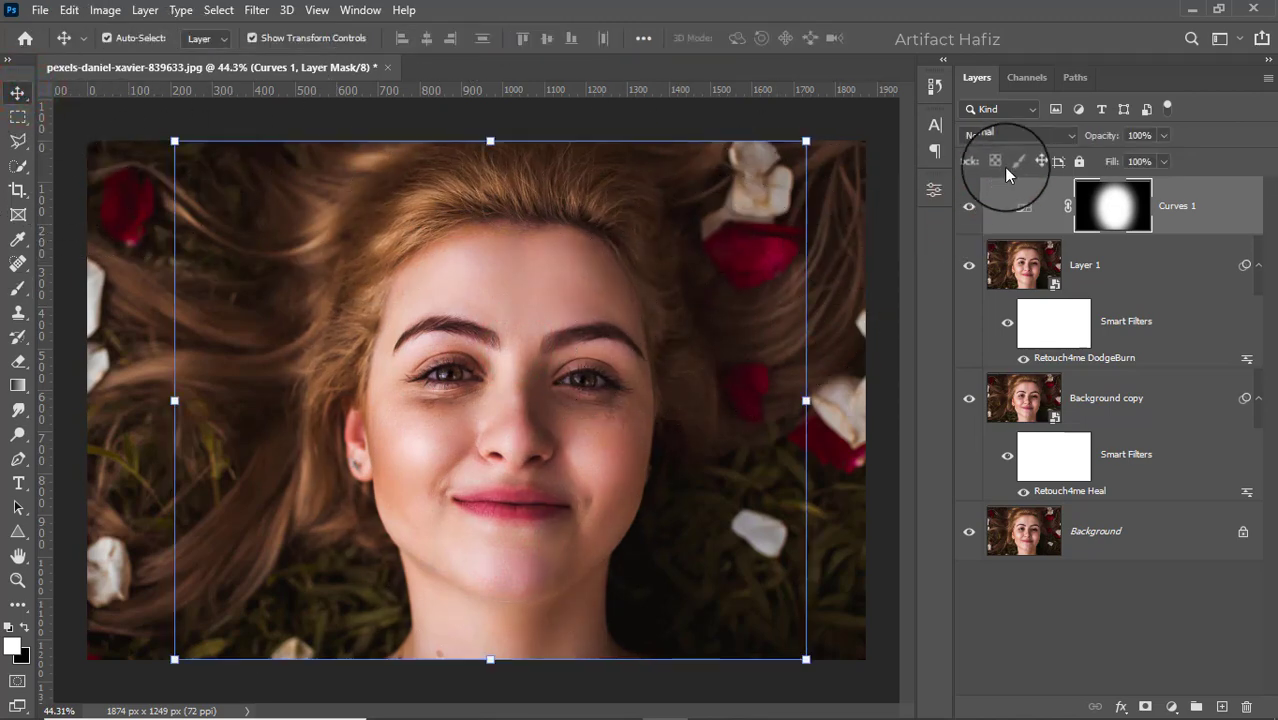
- Set the Curves 1 blend mode to Luminosity and check its effect by toggling the layer's visibility
left_click(1014, 135)
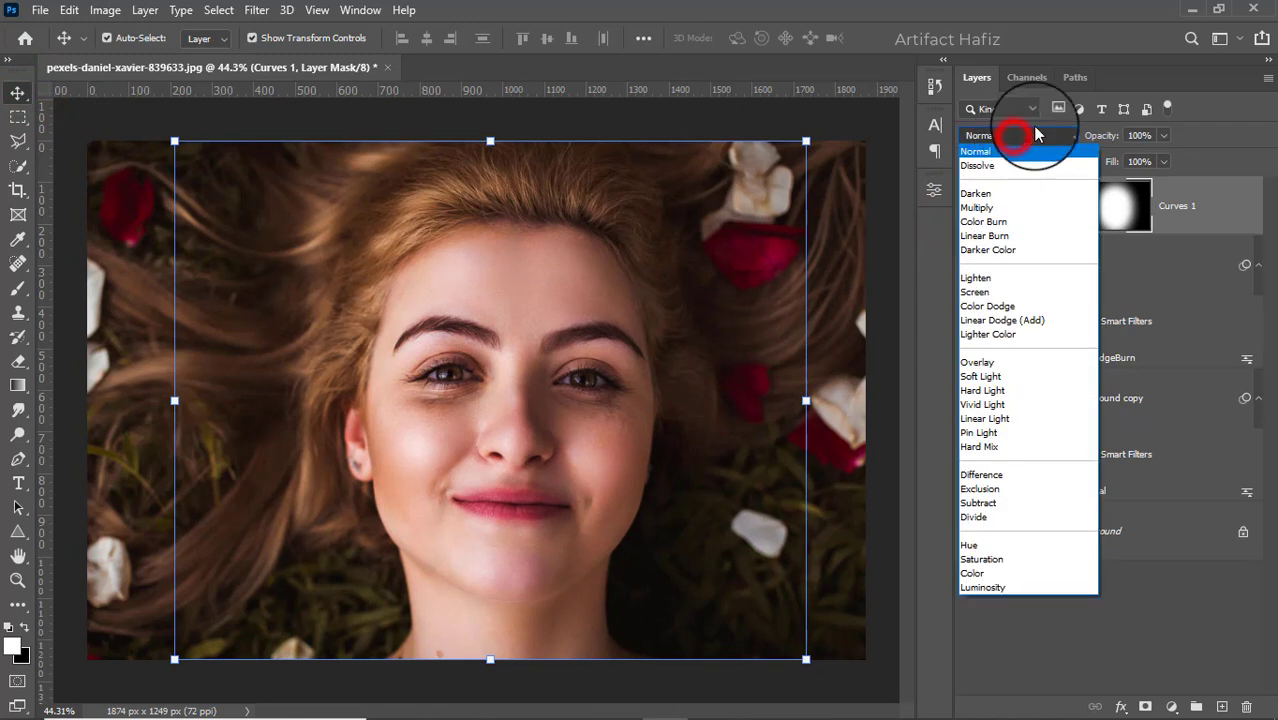
left_click(1024, 588)
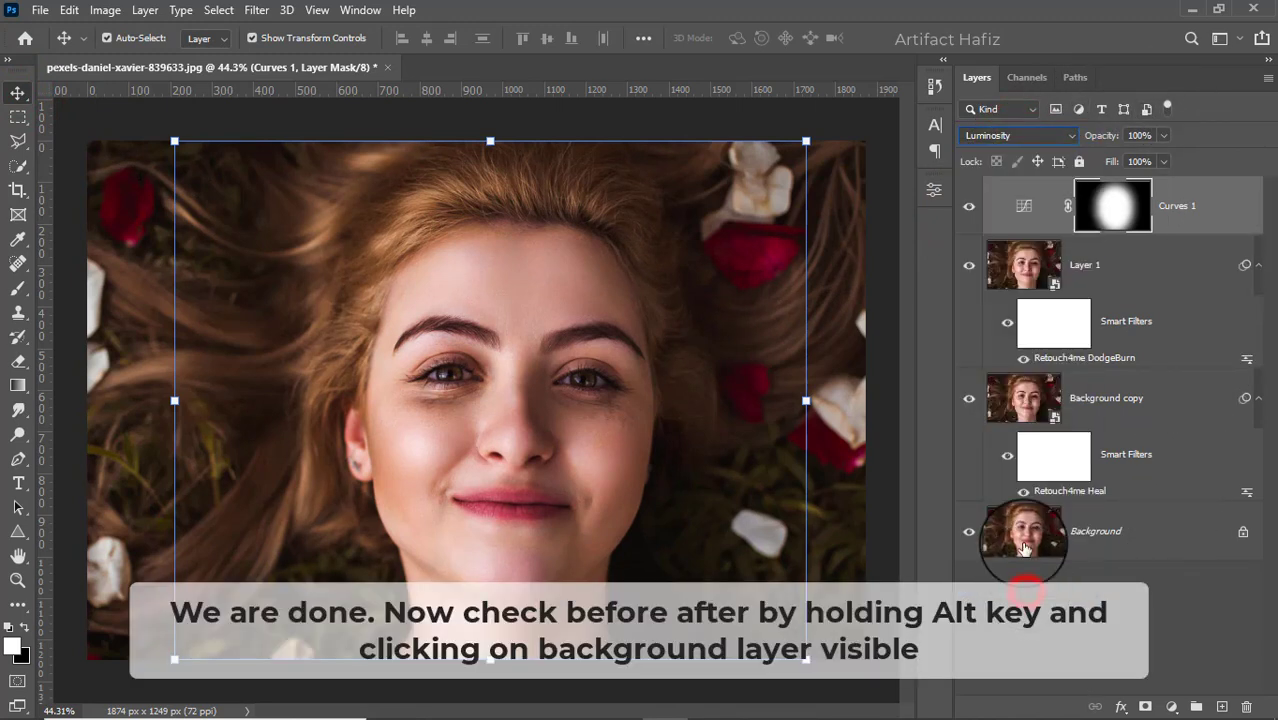
left_click(969, 210)
left_click(969, 210)
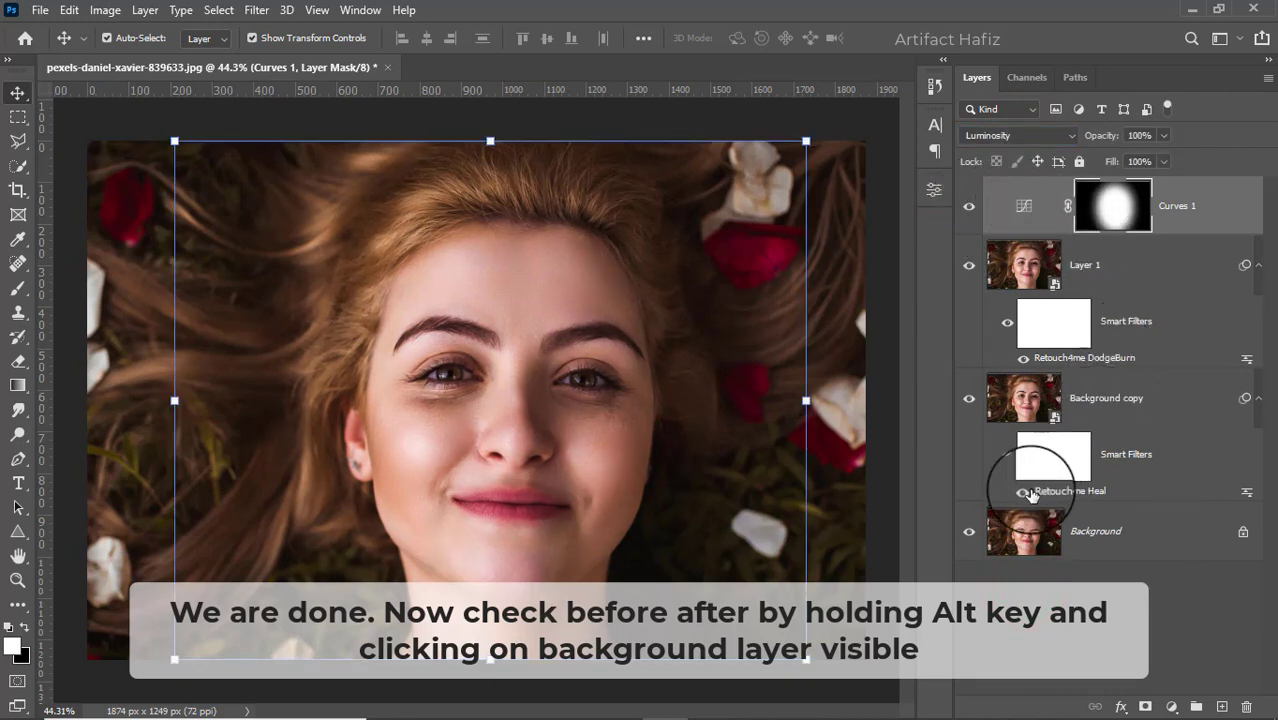
- Compare the original Background alone with the finished retouch, including Curves 1, by hiding and restoring all the other layers
left_click(970, 535, "alt")
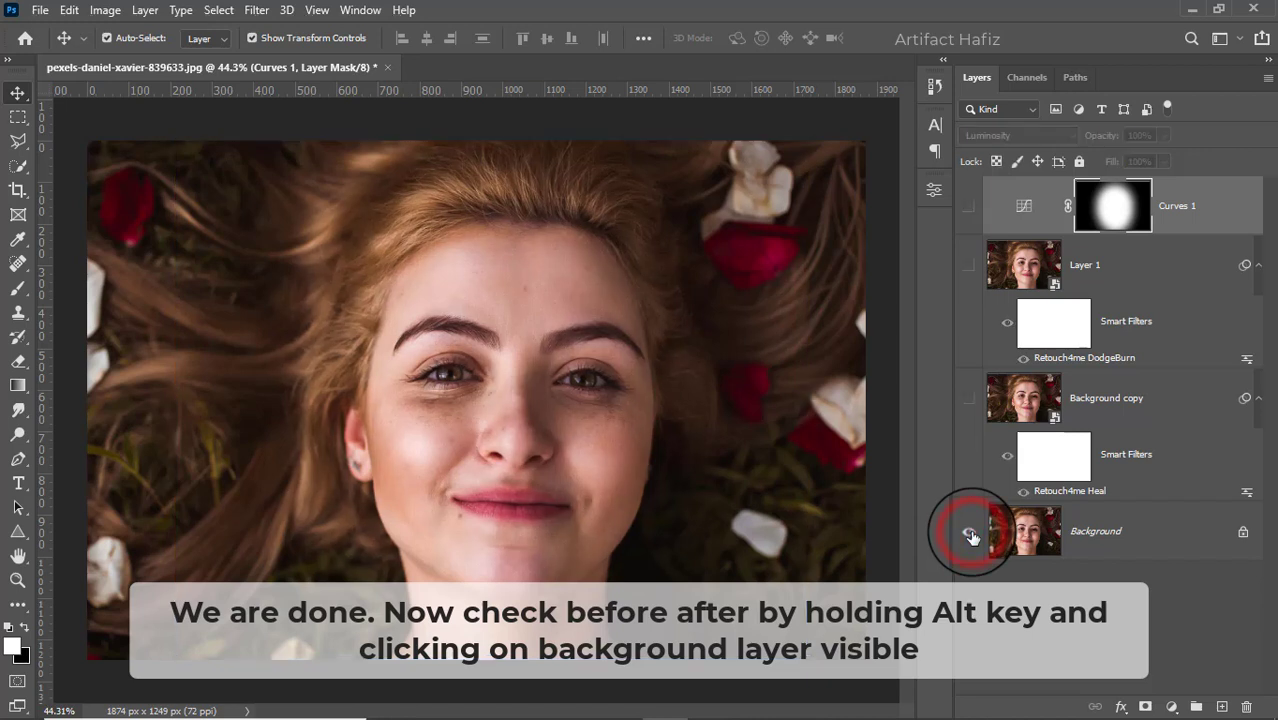
left_click(970, 535, "alt")
left_click(970, 534, "alt")
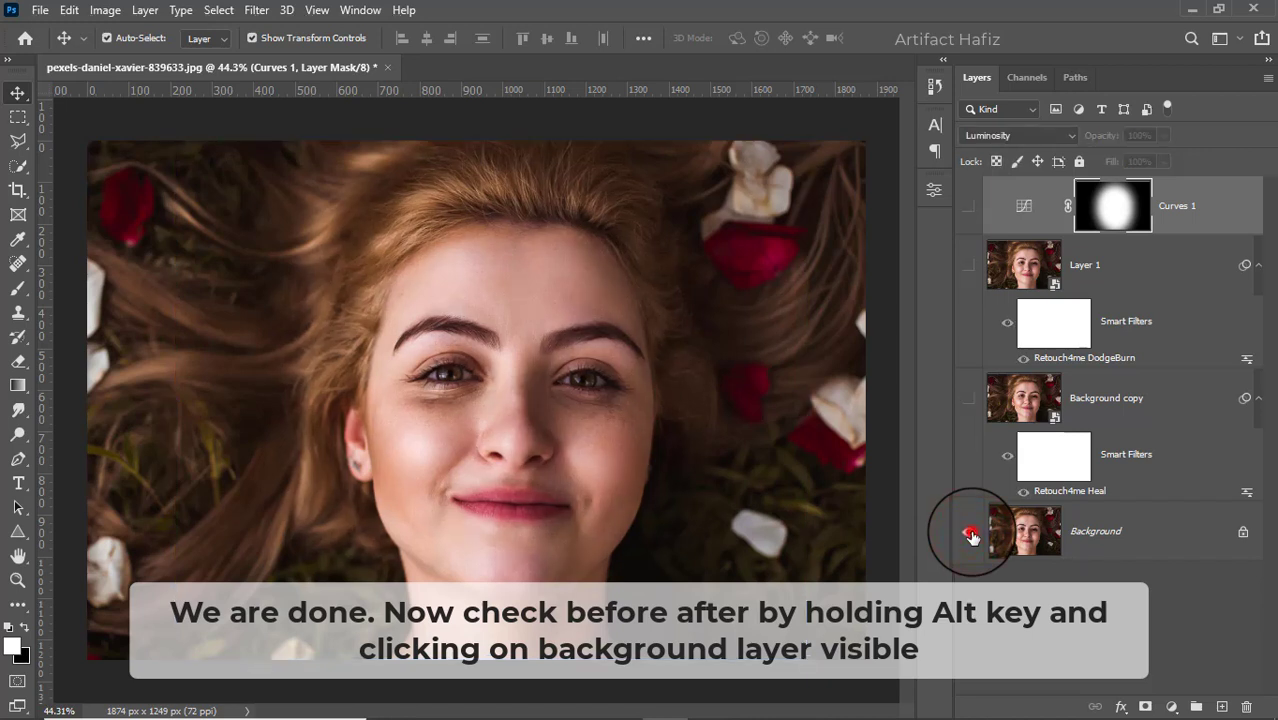
left_click(970, 534, "alt")
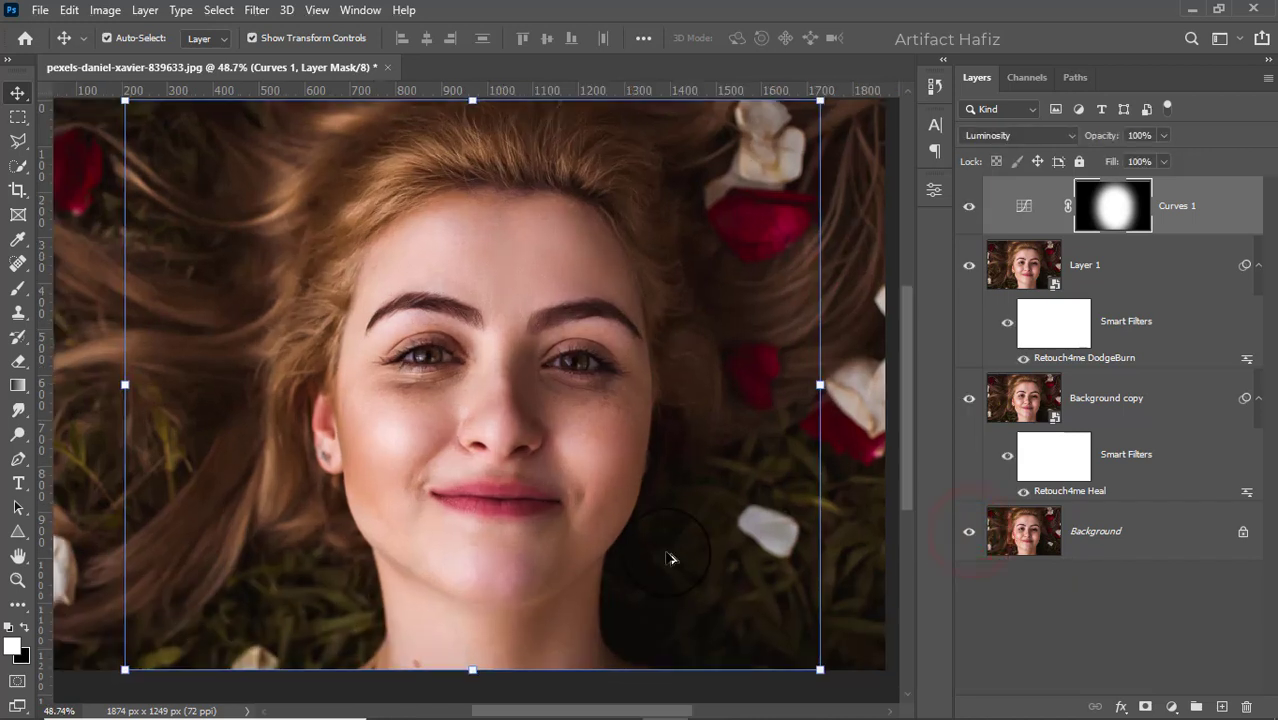